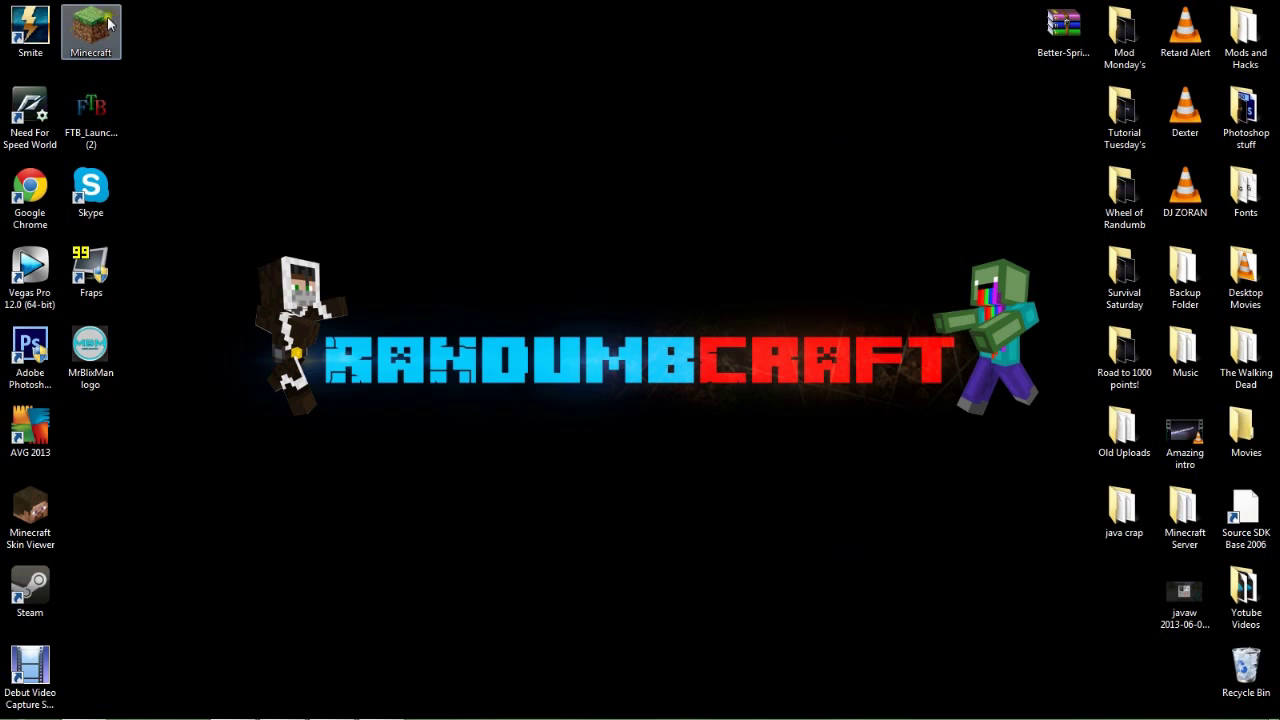
Run the Minecraft launcher, view its local versions (Example, Setup, 1.5.2, 1.6.1), then close it.
double_click(105, 28)
left_click(699, 380)
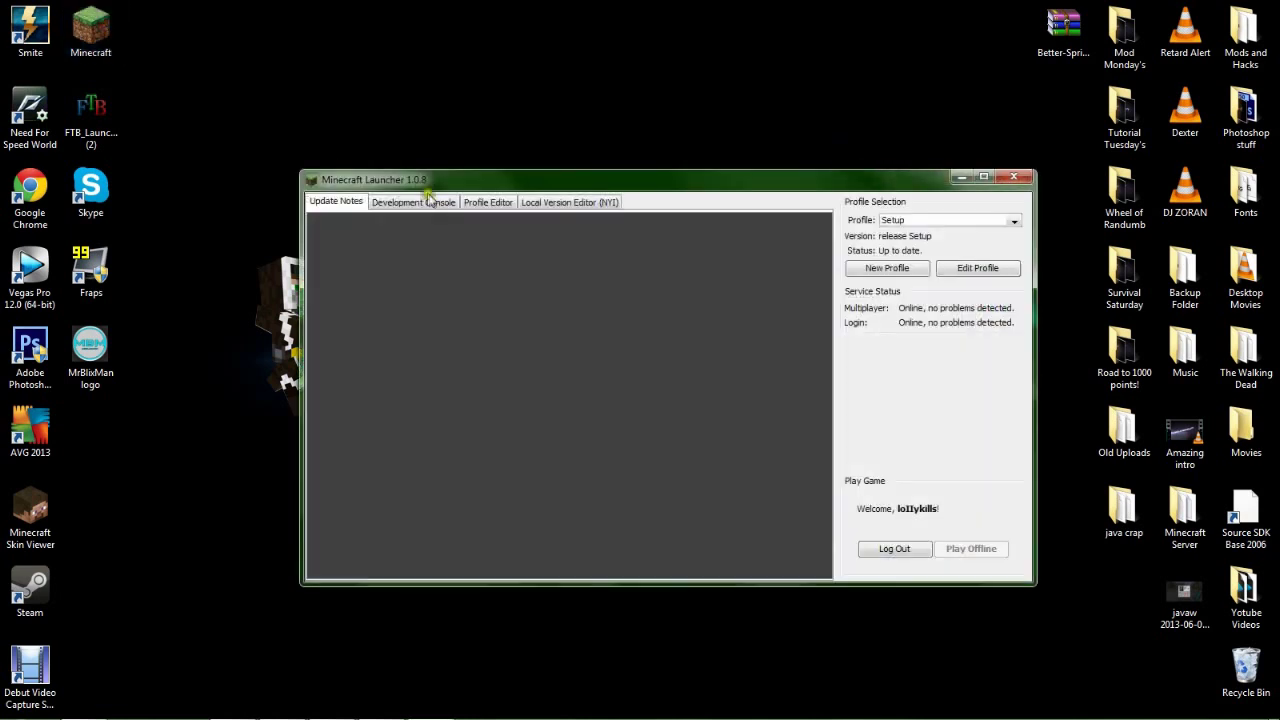
left_click(486, 202)
left_click(442, 202)
left_click(350, 202)
left_click(430, 202)
left_click(488, 202)
left_click(570, 202)
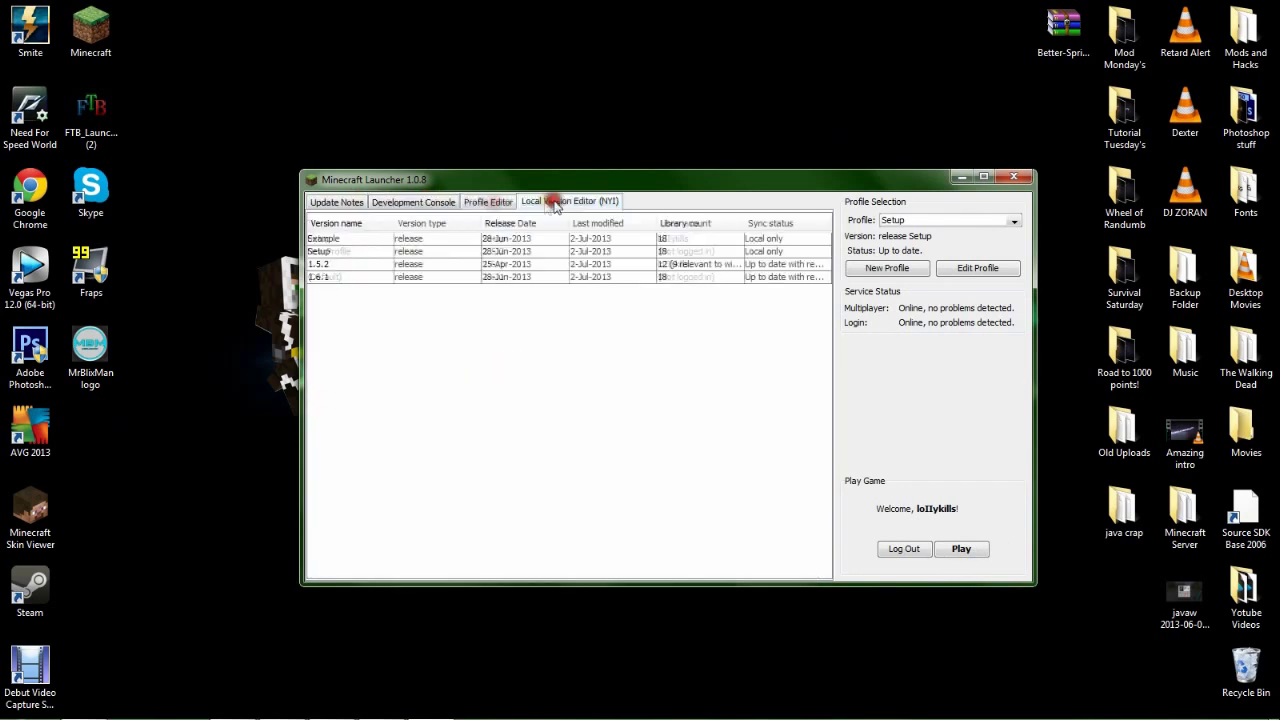
left_click(1013, 178)
Open the %appdata% .minecraft\versions folder from the Start menu search.
left_click(22, 703)
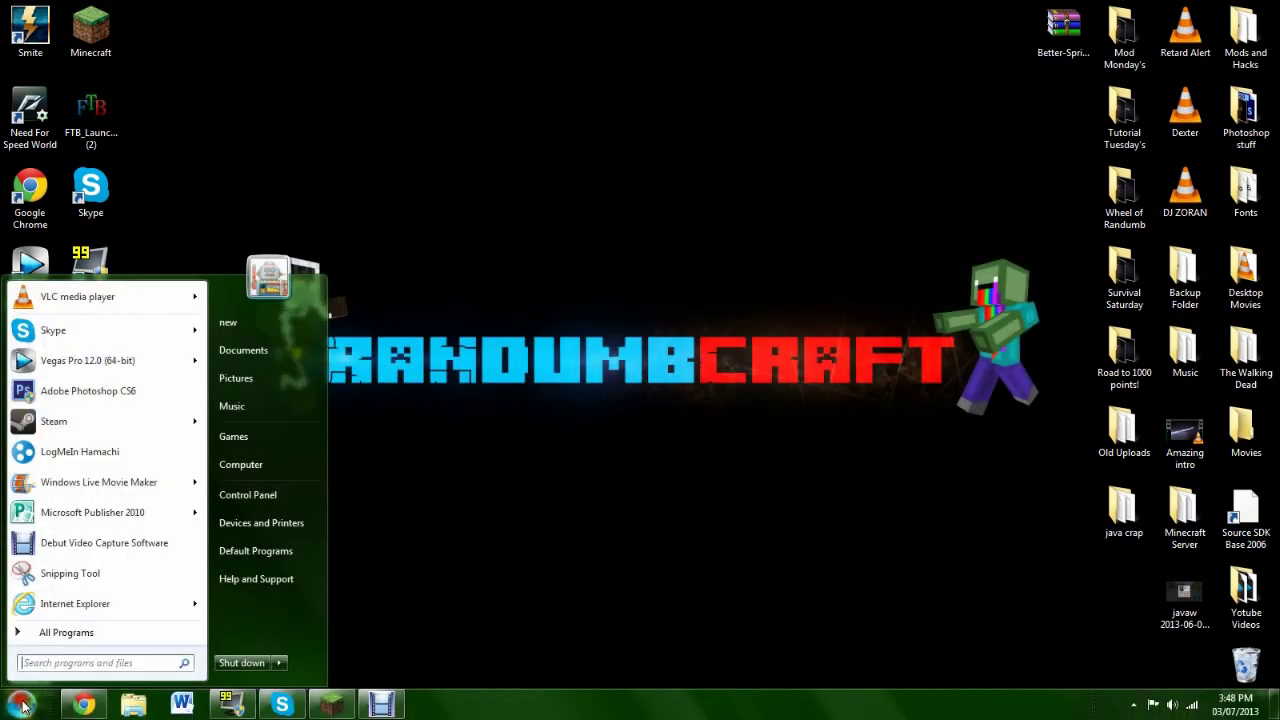
type("%appdata")
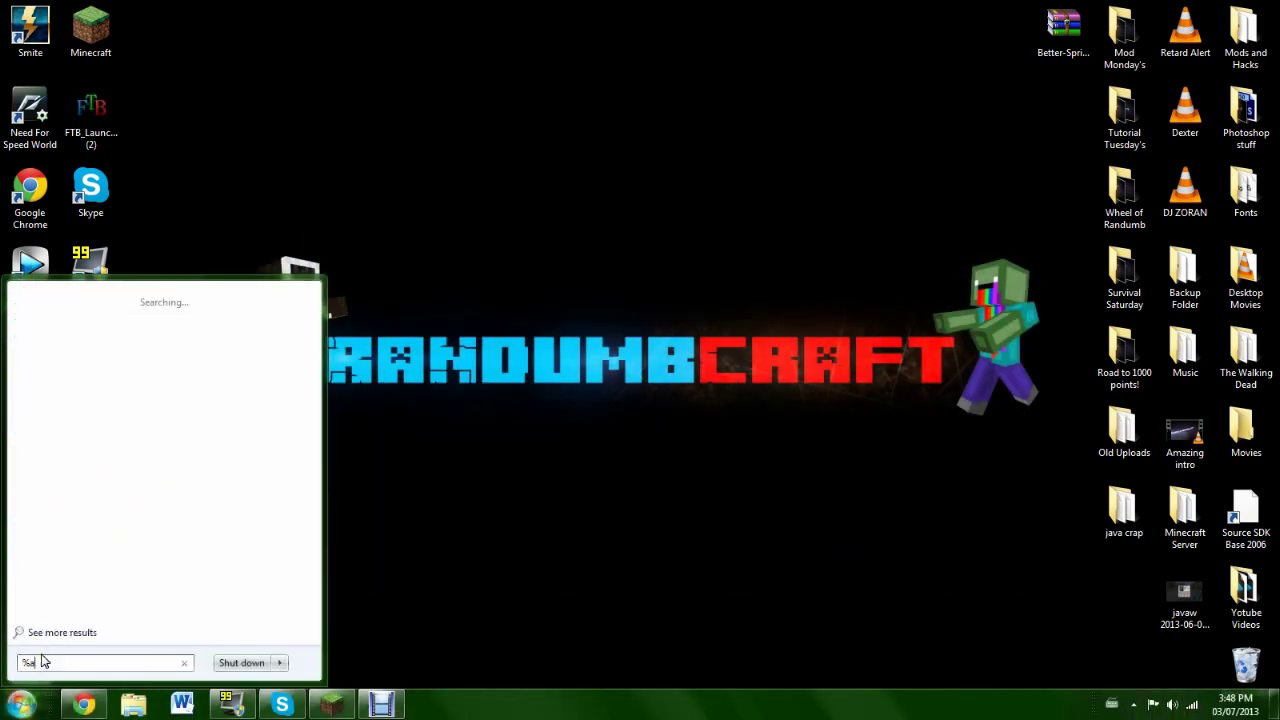
key("Return")
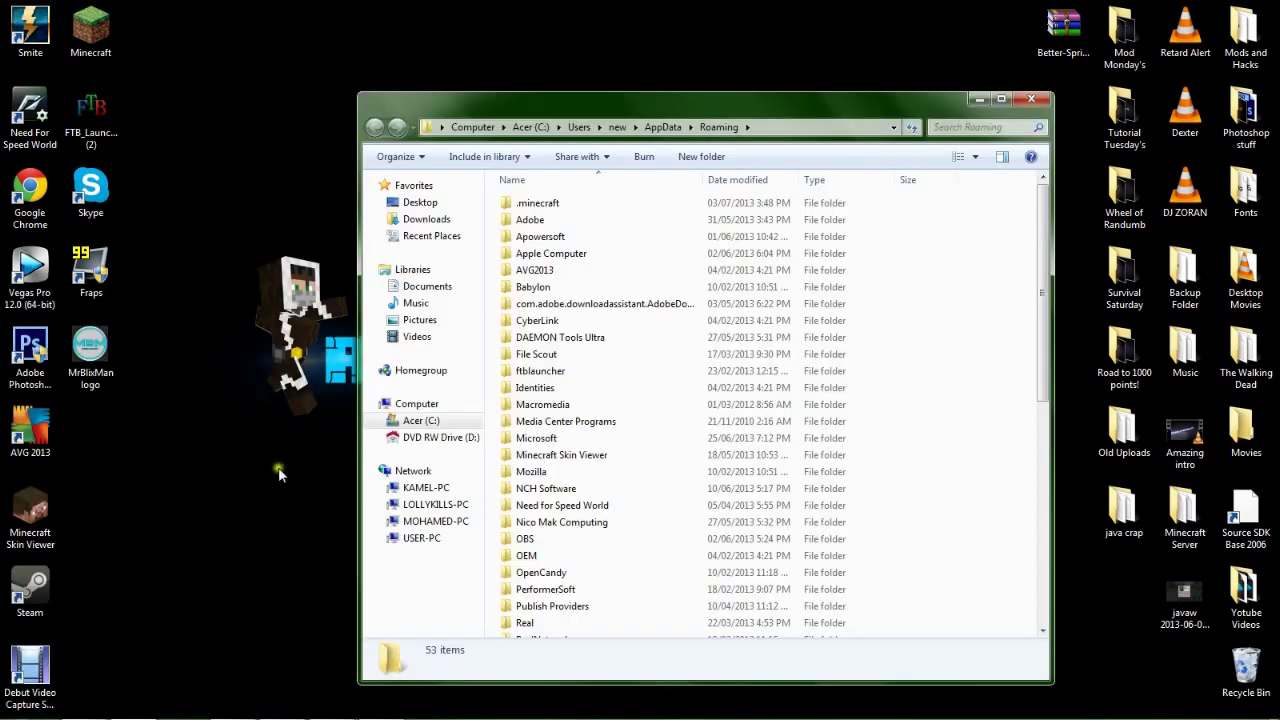
double_click(540, 207)
left_click(527, 222)
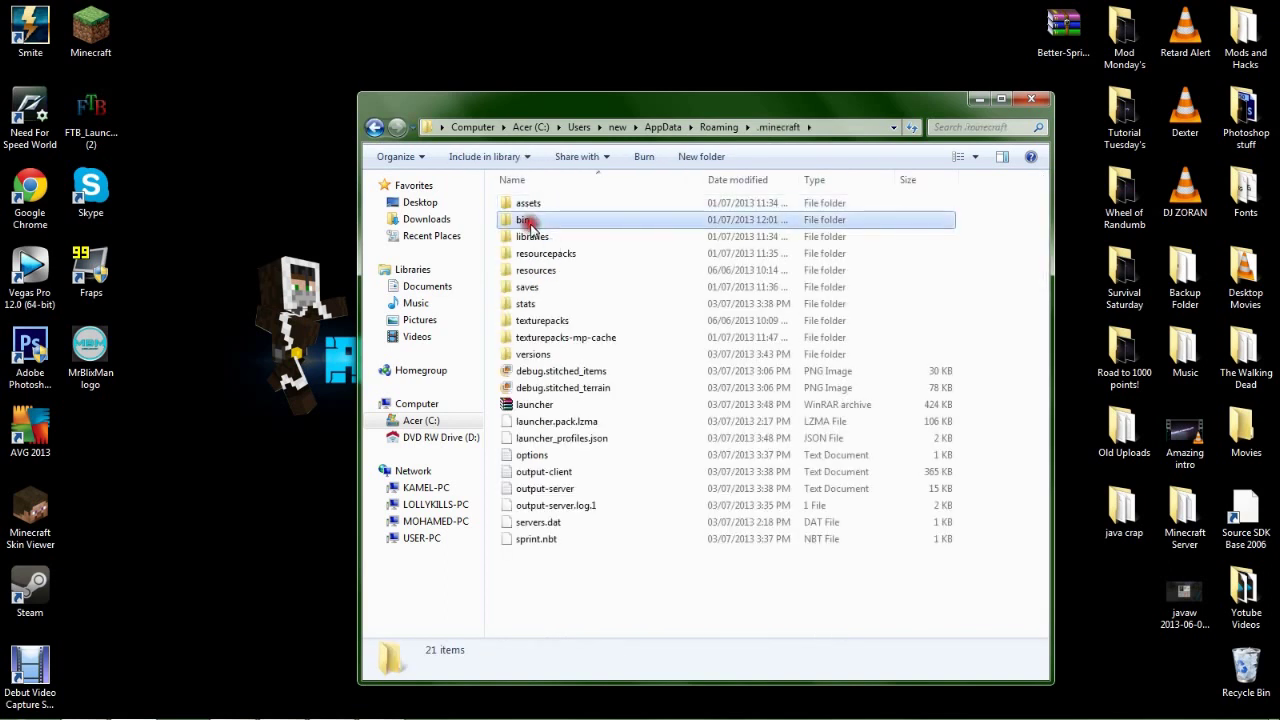
double_click(555, 356)
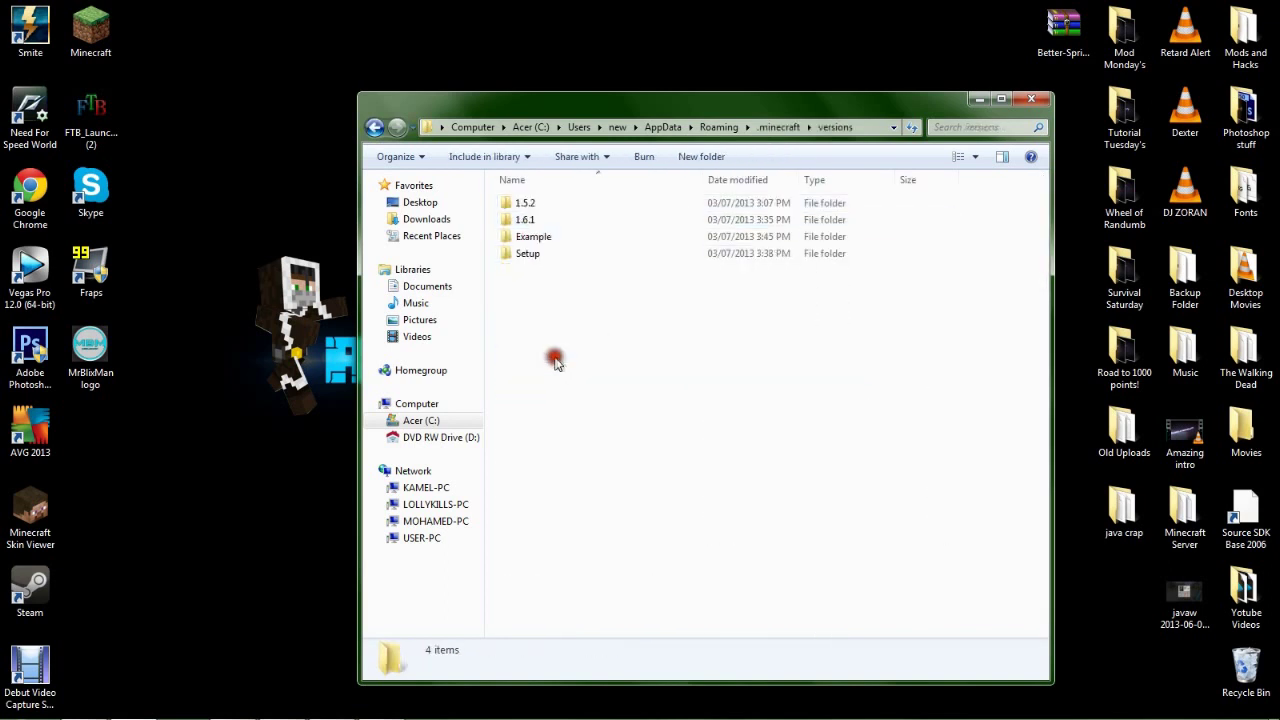
Delete the old Example folder and select the 1.6.1 folder.
right_click(550, 238)
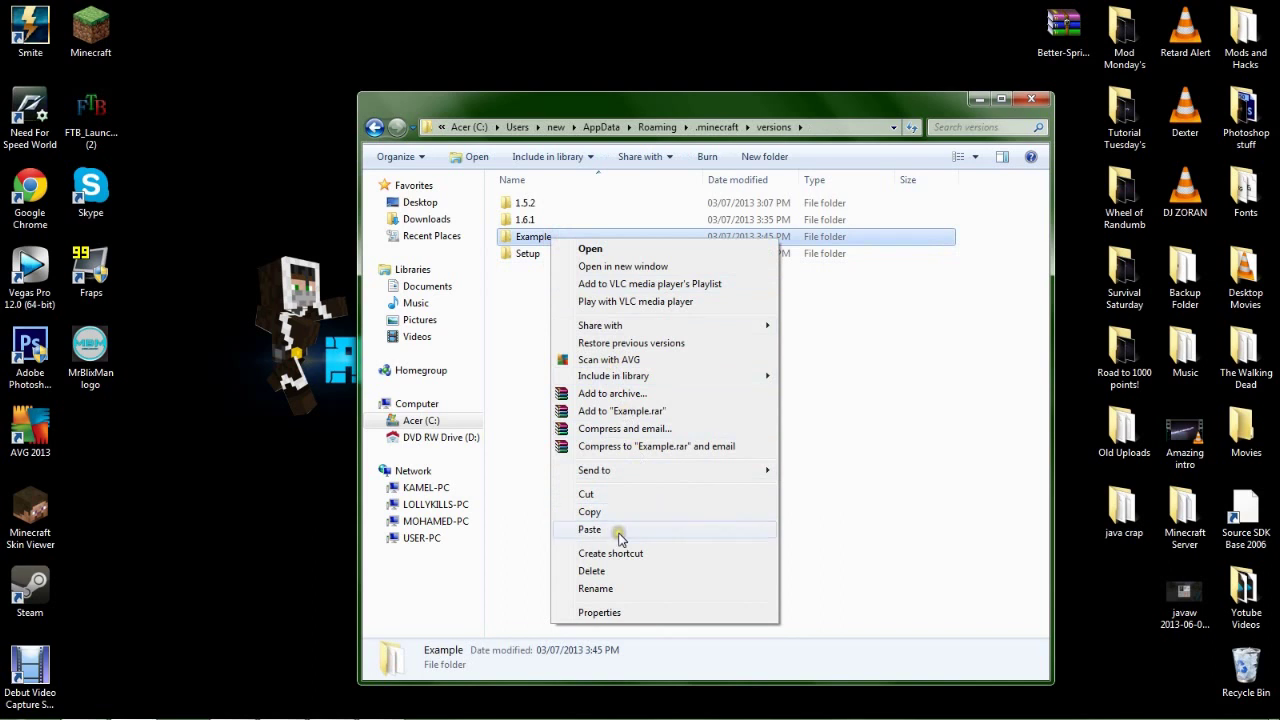
left_click(600, 571)
left_click(688, 436)
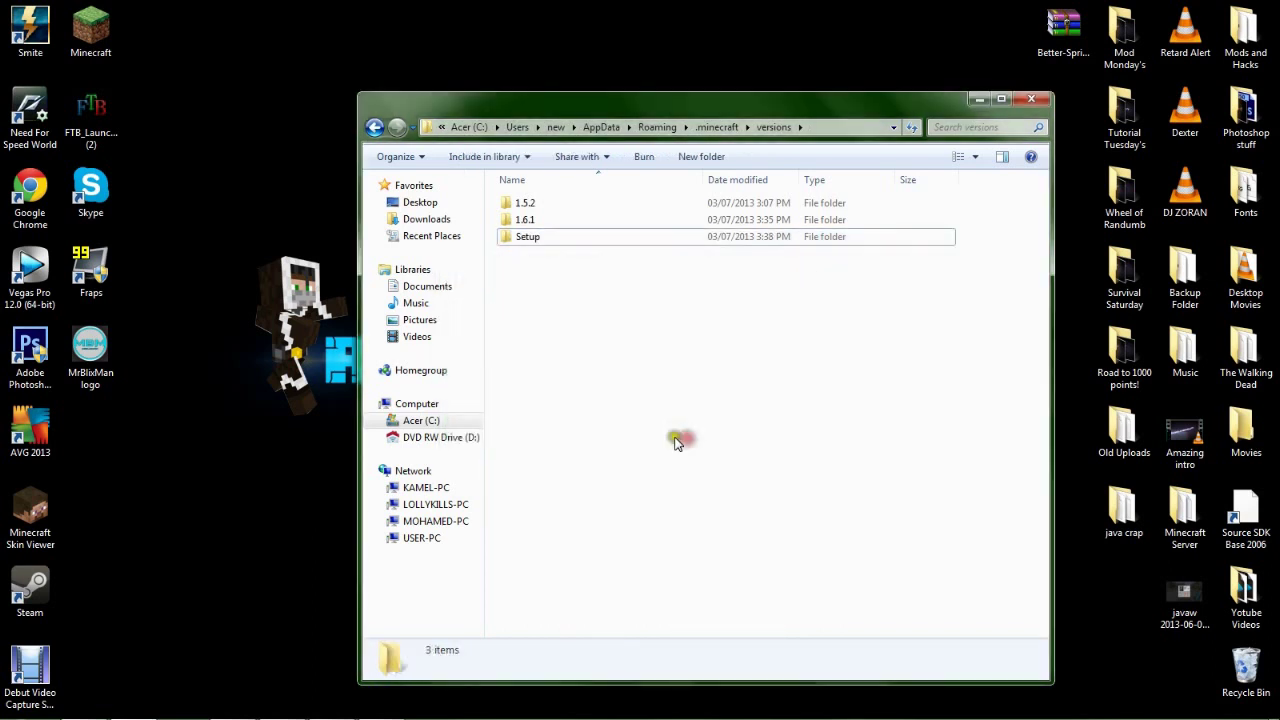
left_click(540, 219)
right_click(540, 219)
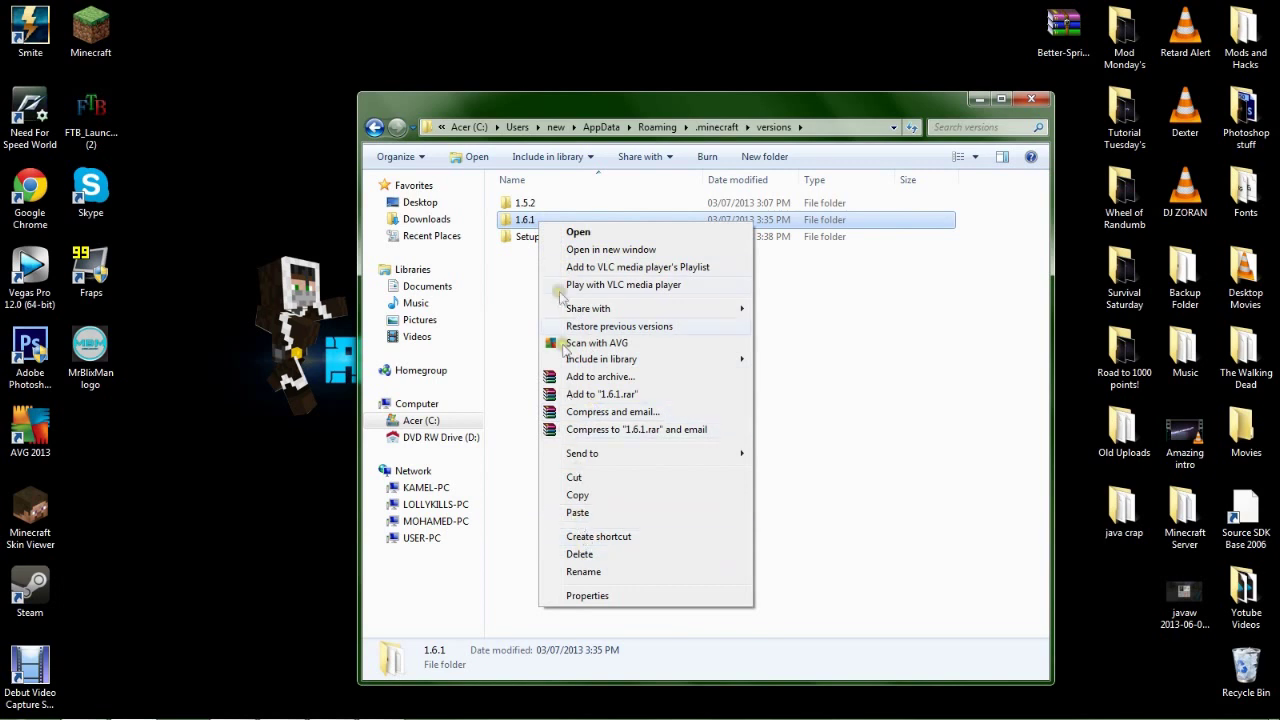
Copy the 1.6.1 folder and paste a duplicate into versions.
left_click(606, 495)
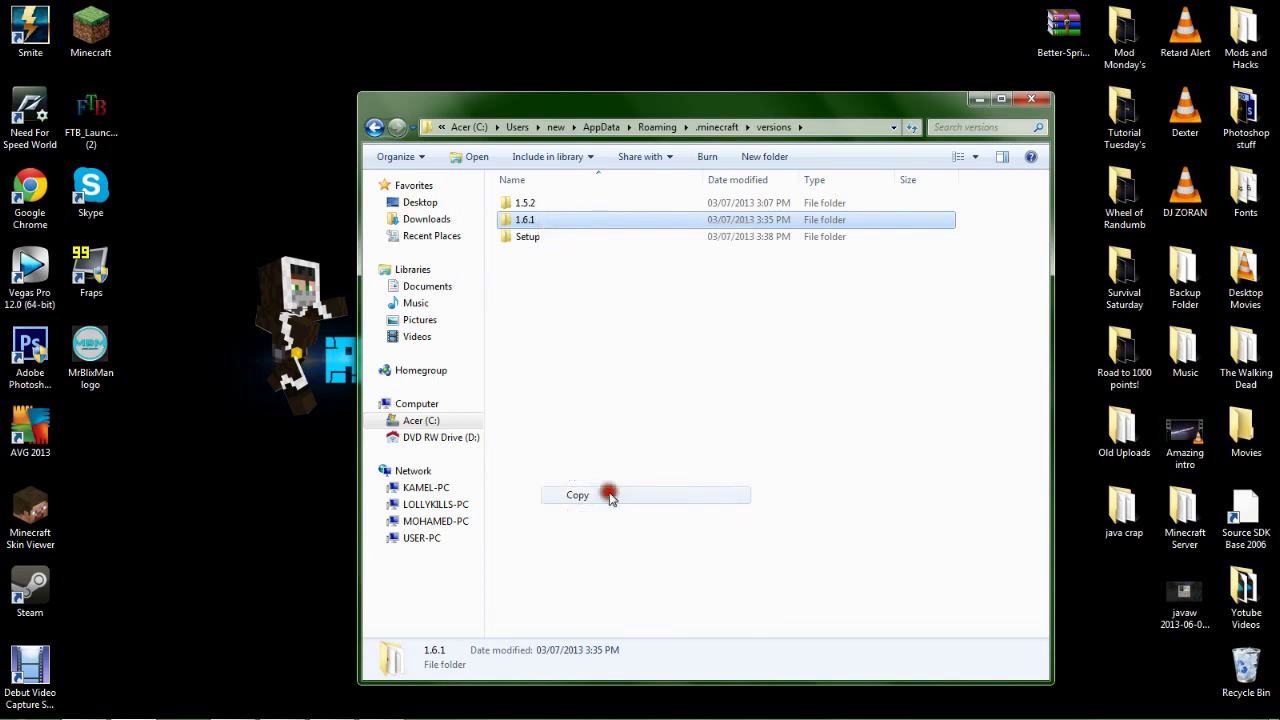
right_click(560, 298)
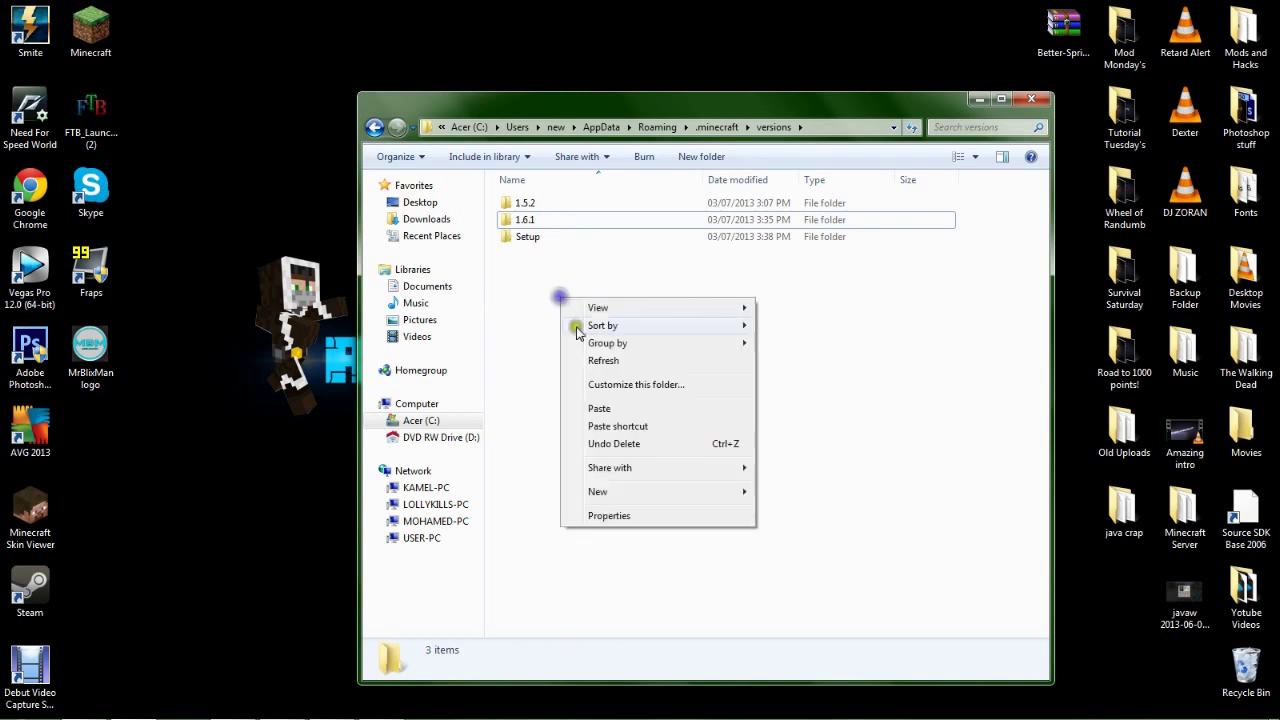
left_click(600, 409)
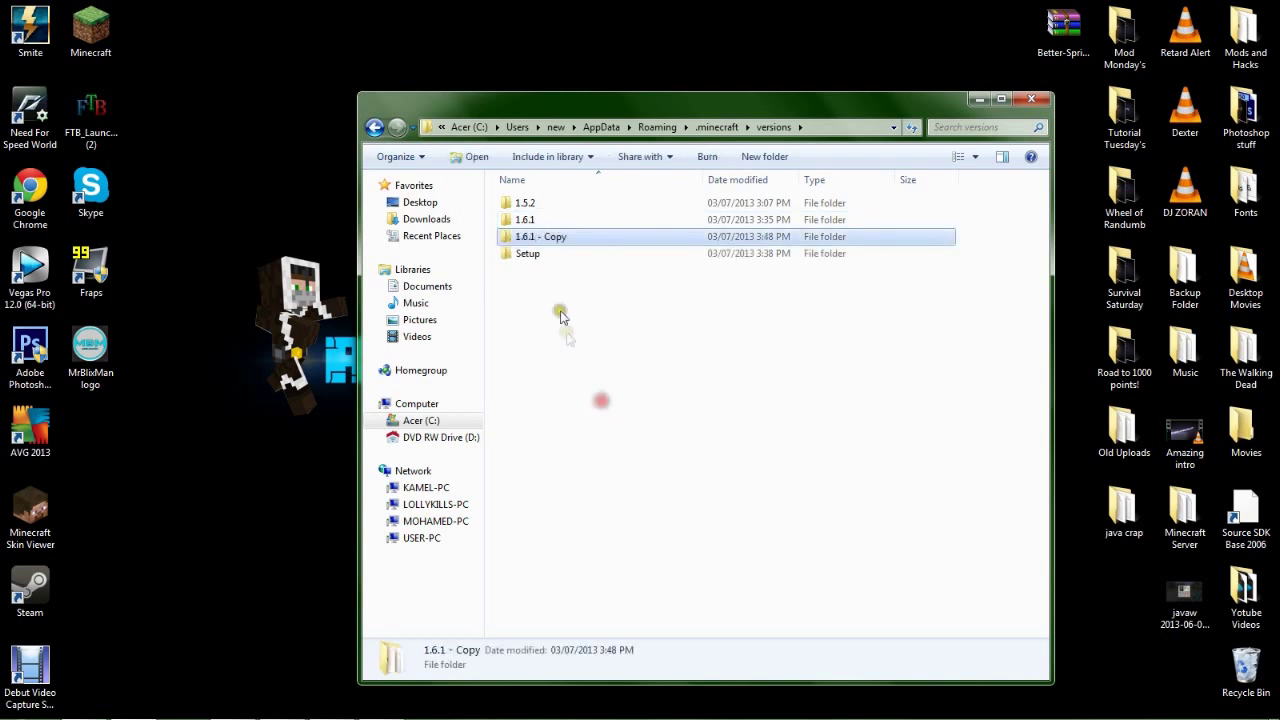
Check the contents of '1.6.1 - Copy' and rename the folder to Example.
left_click(561, 241)
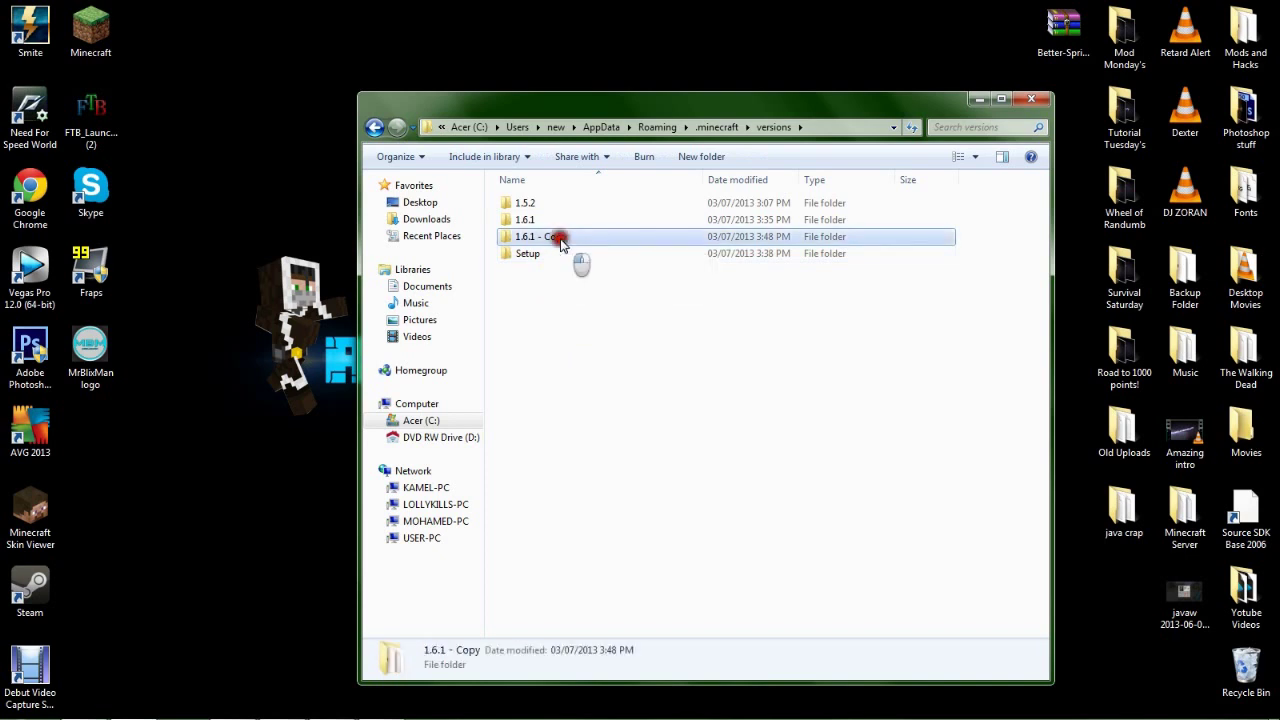
double_click(562, 241)
left_click(374, 127)
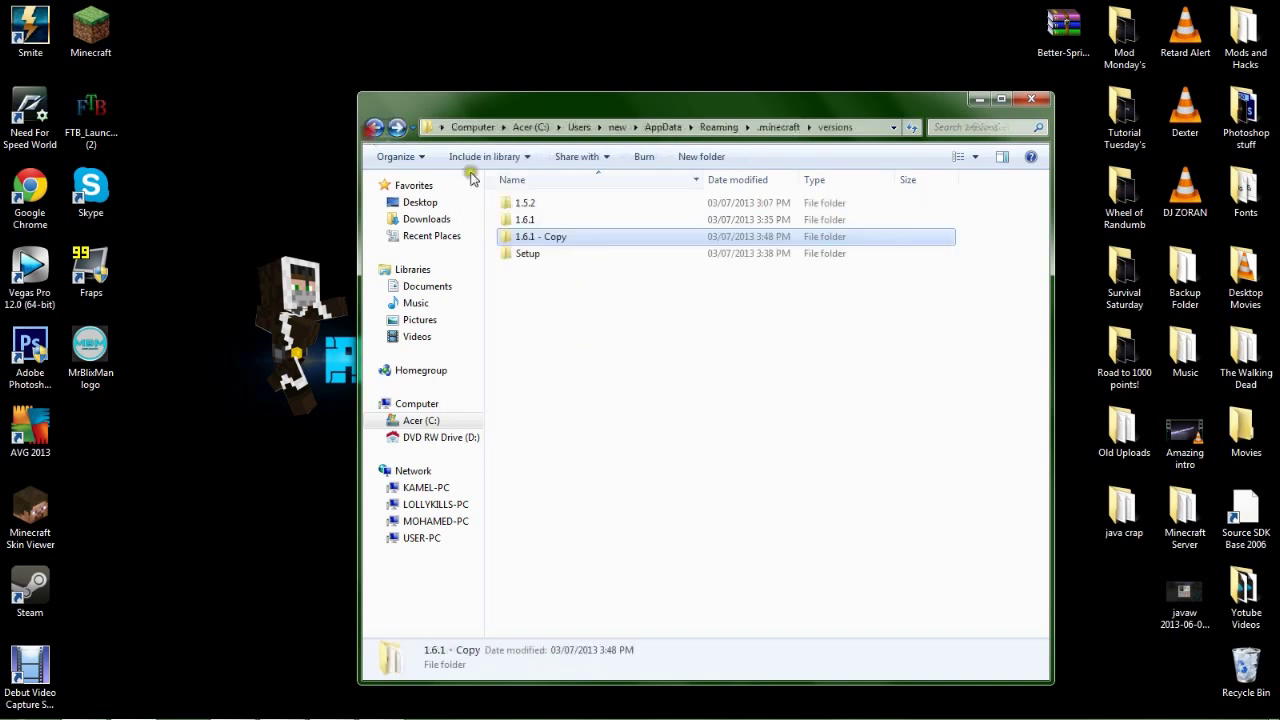
right_click(535, 237)
left_click(594, 586)
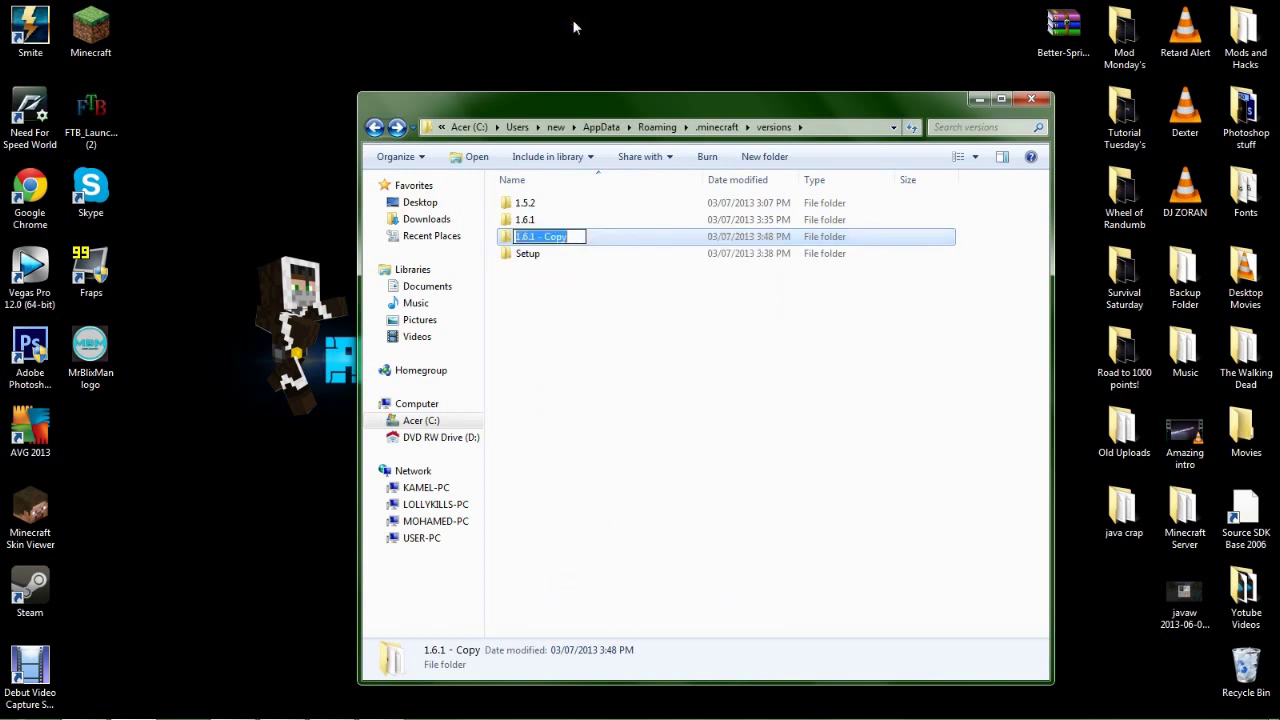
type("Example")
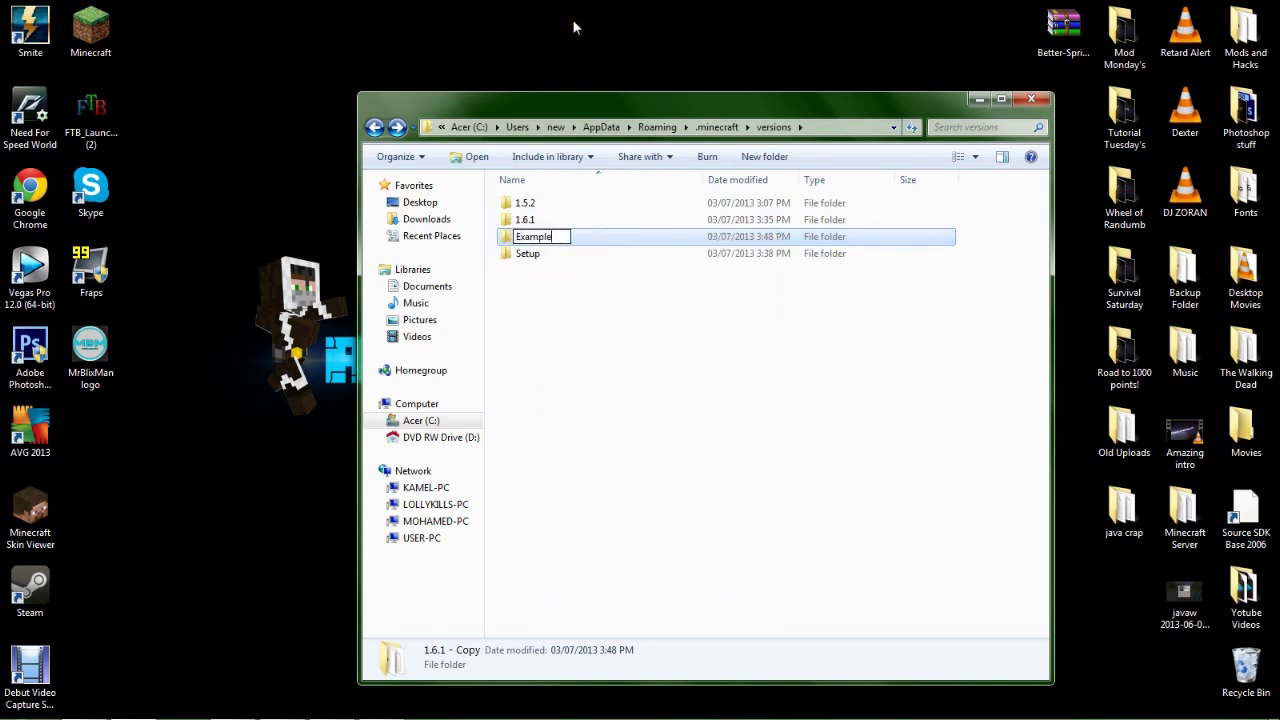
left_click(551, 377)
Inside the Example folder, rename the 1.6.1 archive to Example.
double_click(536, 240)
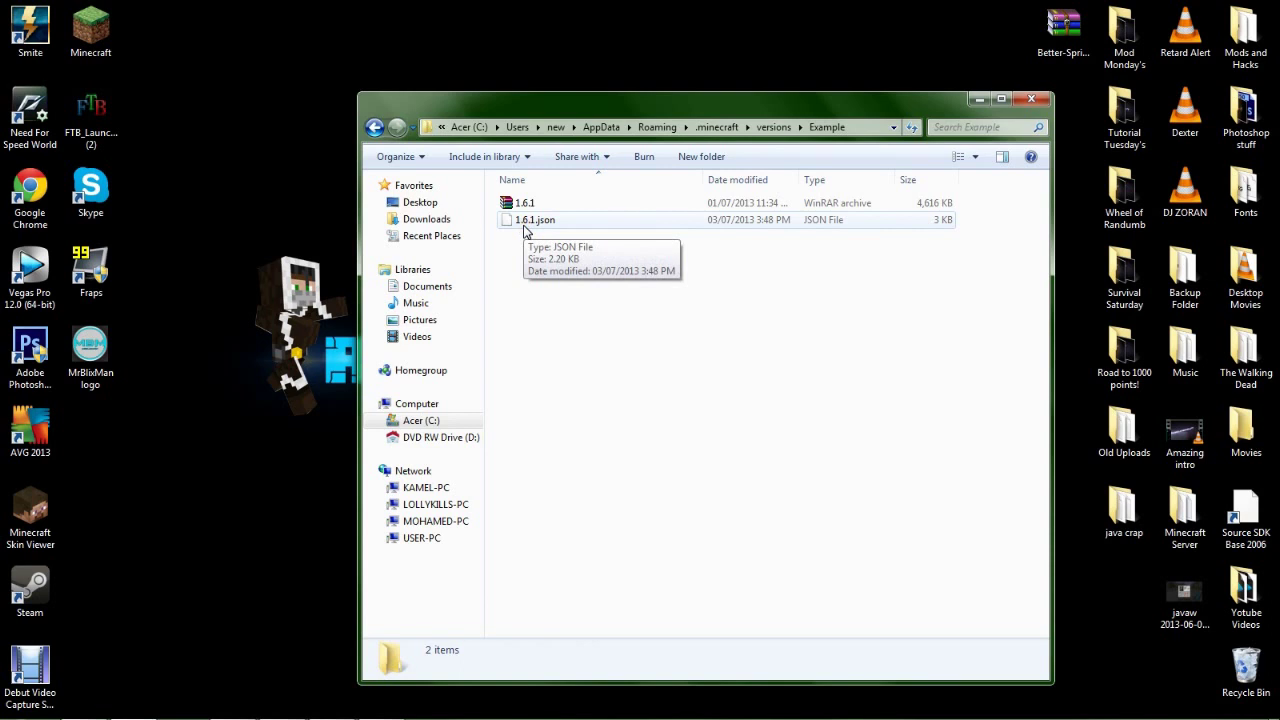
left_click(530, 204)
right_click(536, 206)
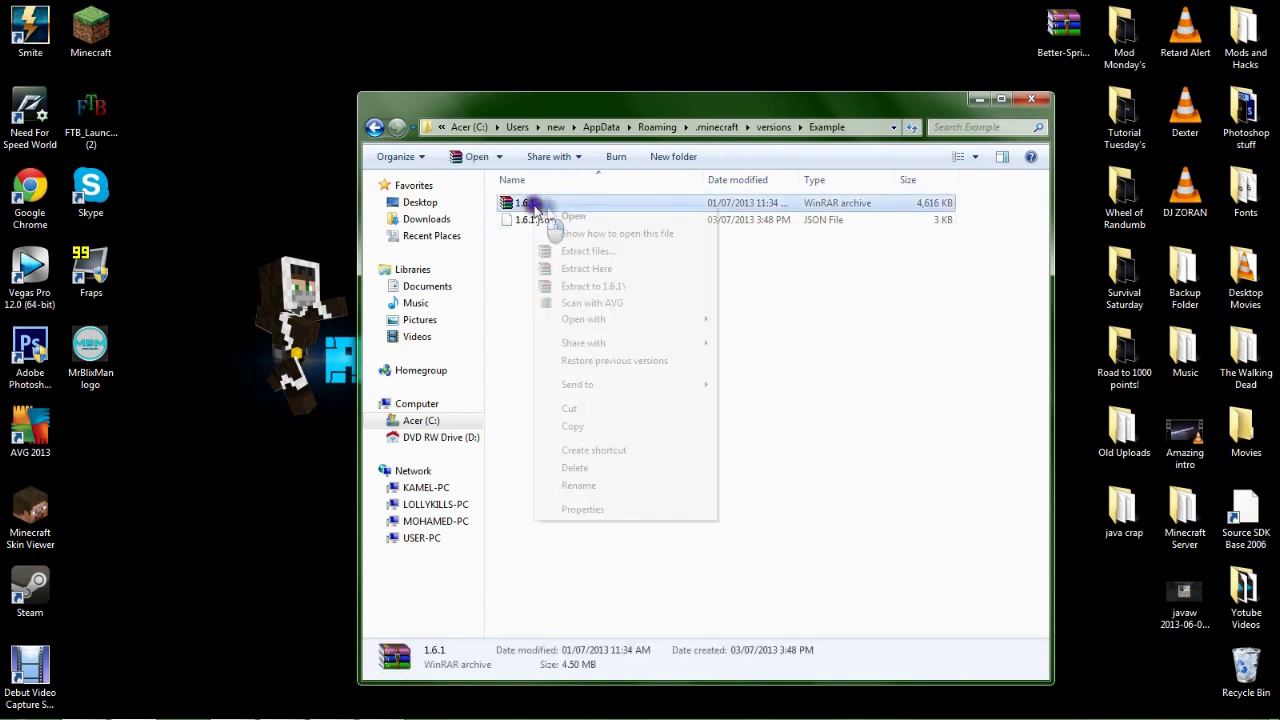
left_click(585, 485)
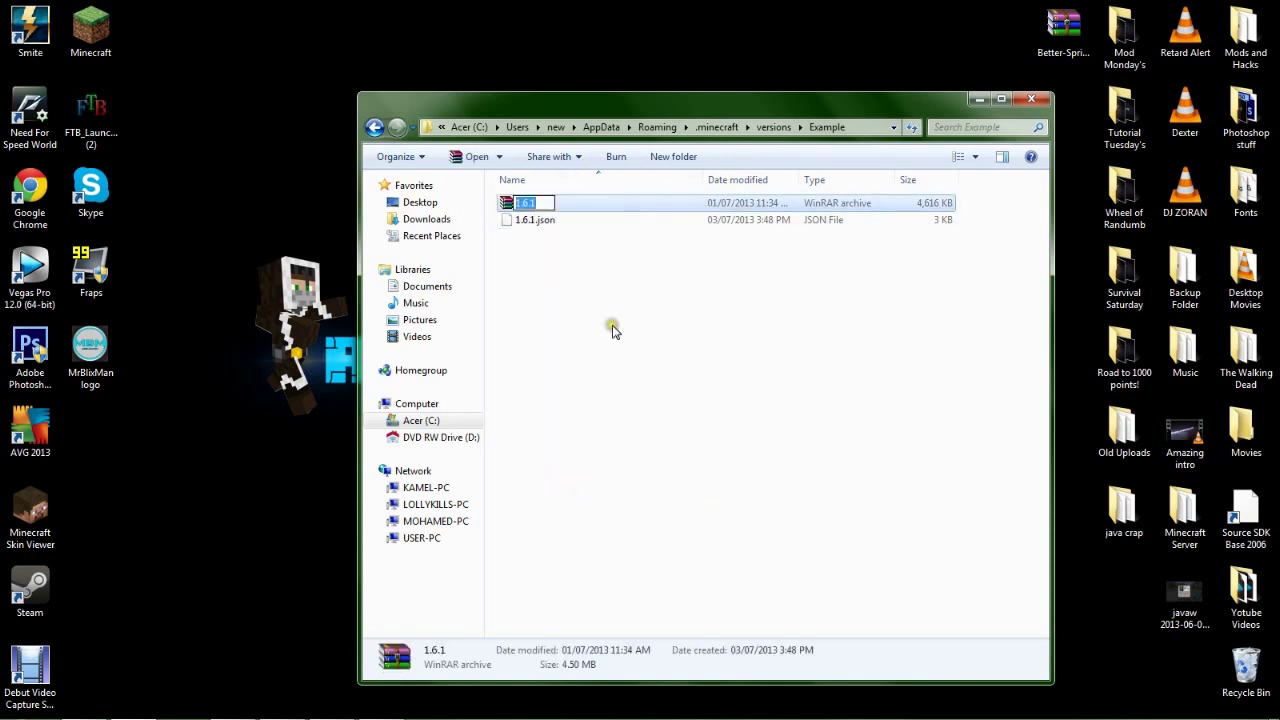
type("Example")
left_click(610, 325)
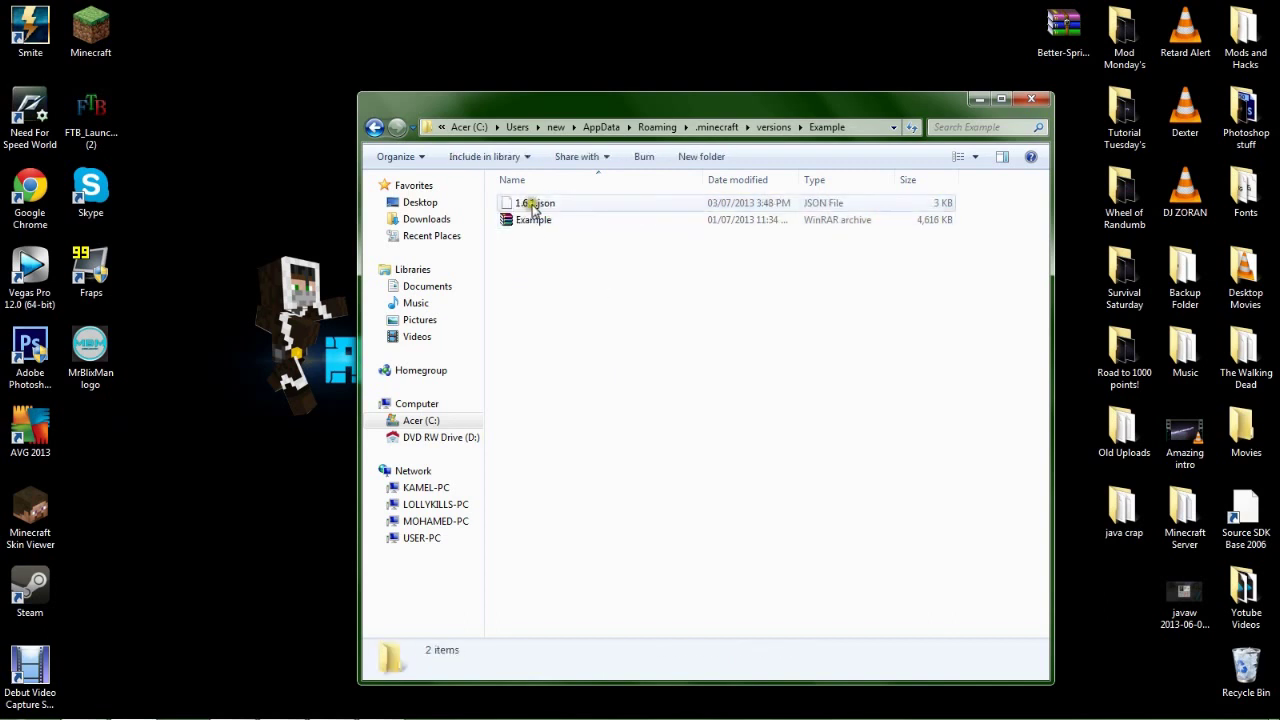
Rename 1.6.1.json to Example.json and open it.
left_click(530, 204)
right_click(533, 205)
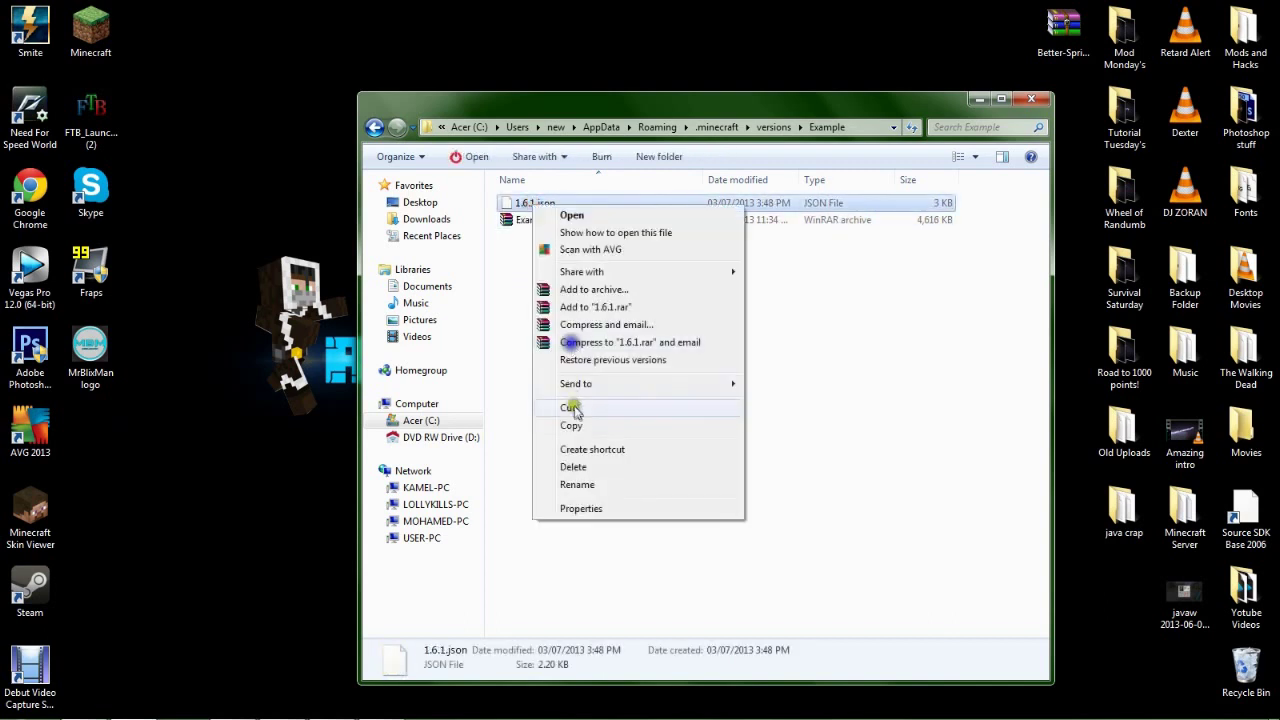
left_click(577, 484)
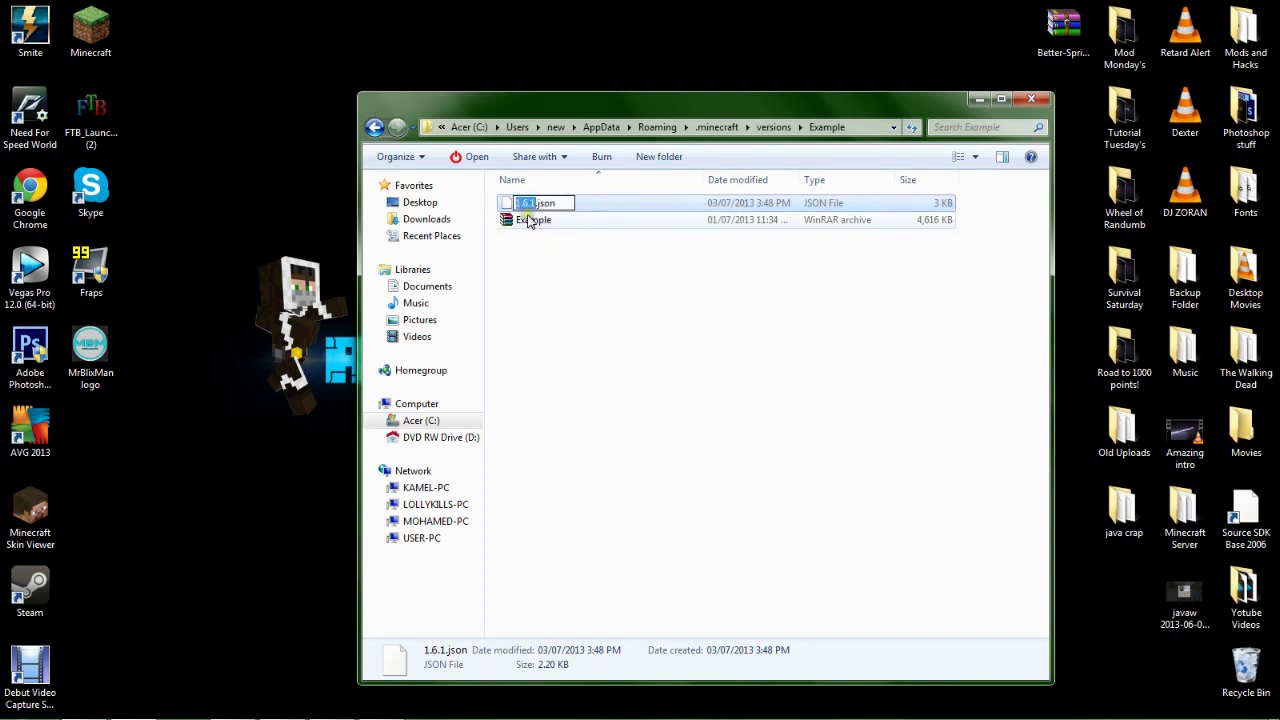
type("Example")
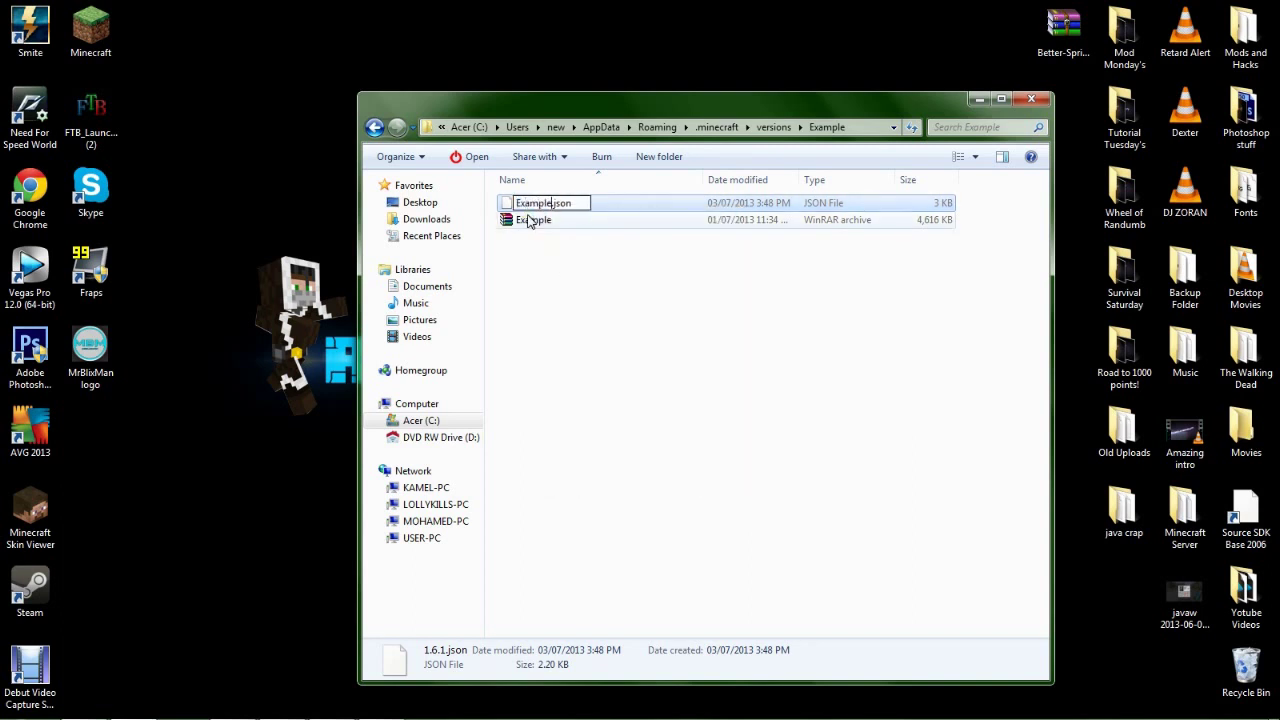
left_click(817, 286)
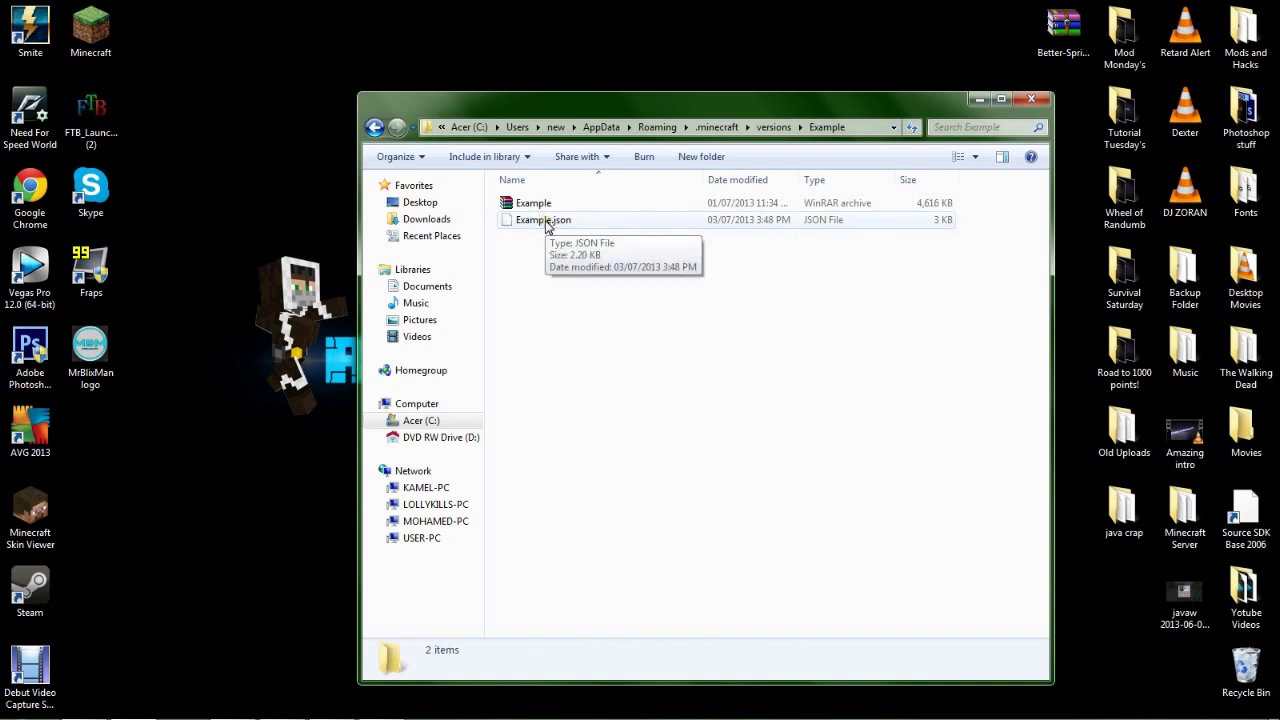
double_click(545, 220)
Open Example.json in Notepad through the Open with dialog.
left_click(535, 400)
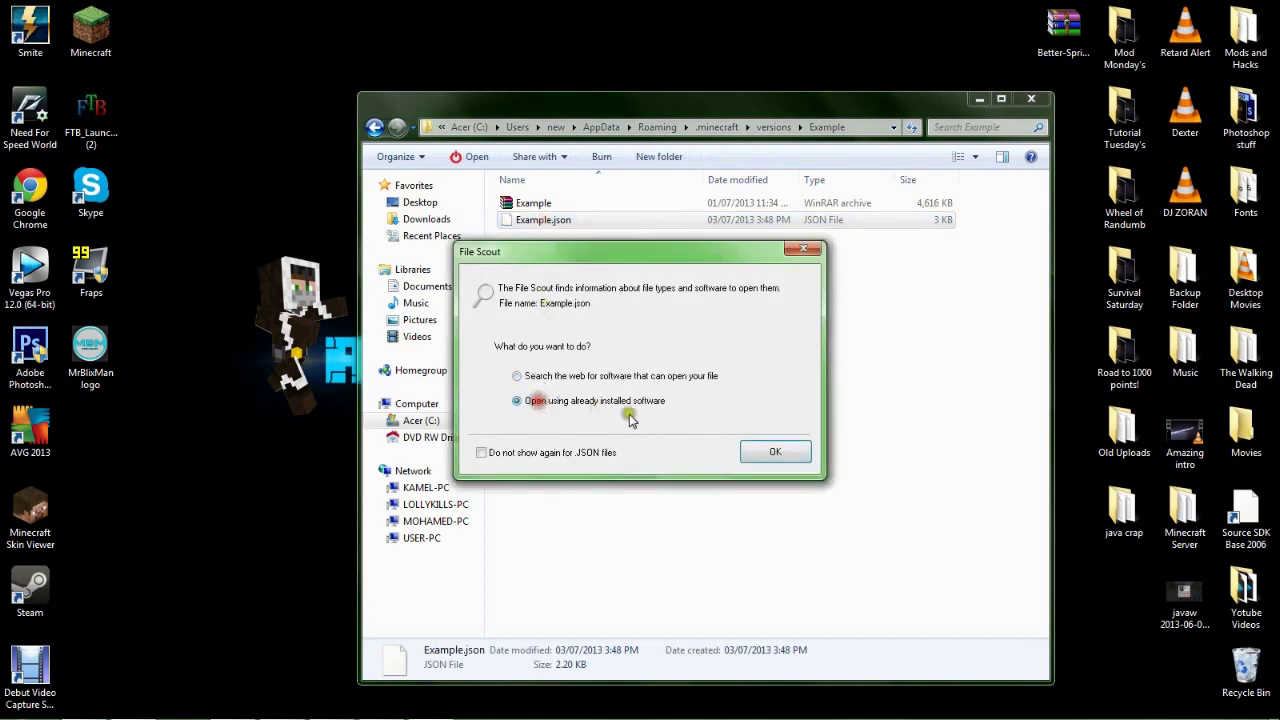
left_click(765, 450)
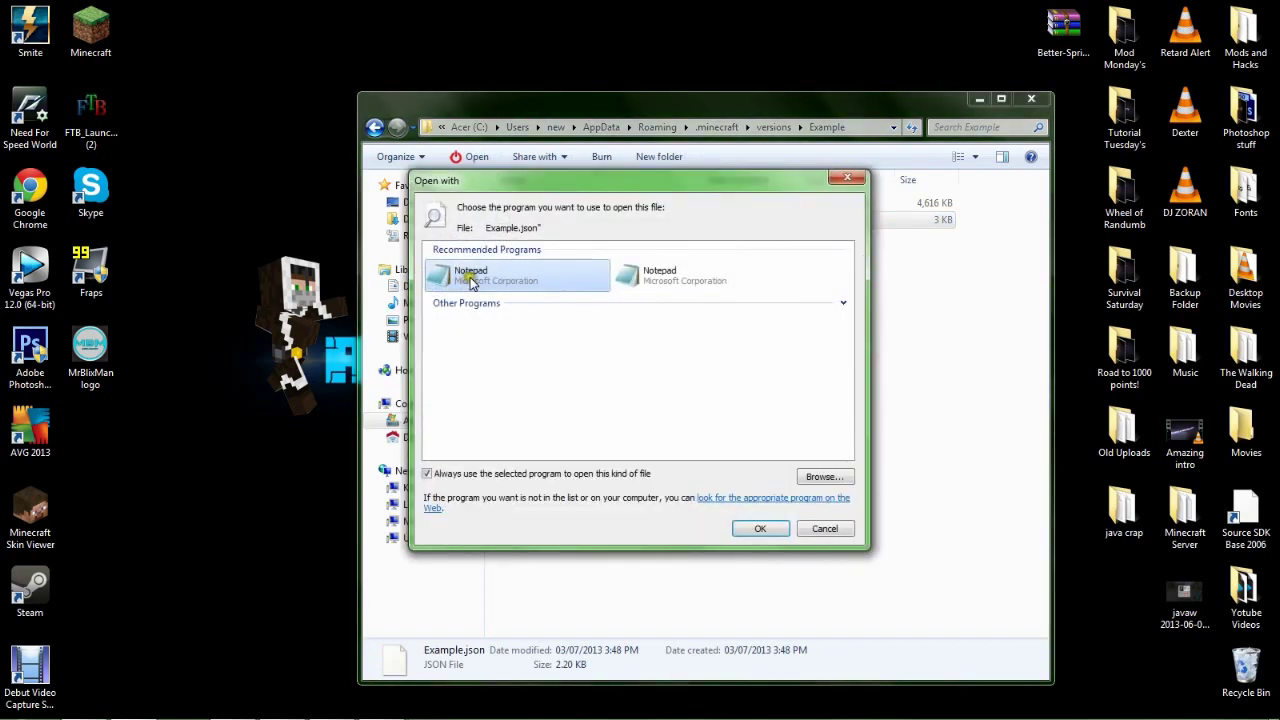
double_click(472, 280)
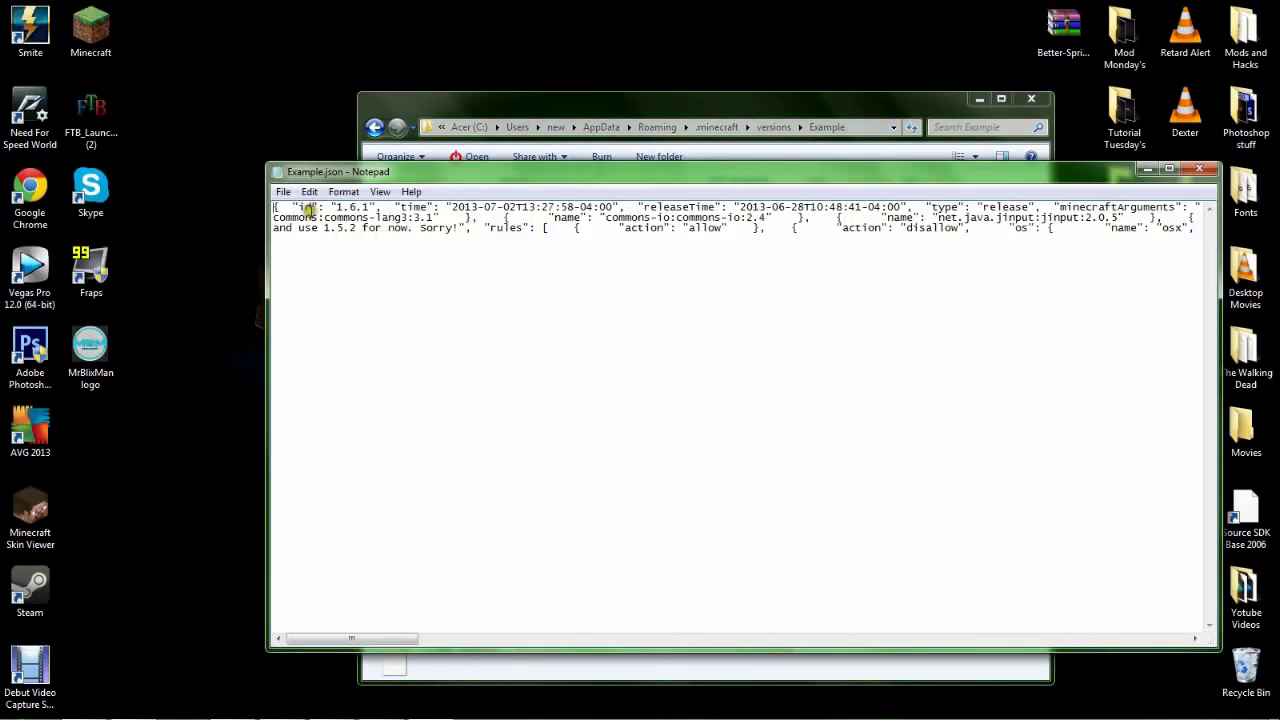
Change the "id" value from 1.6.1 to Example and close Notepad.
left_click_drag(294, 206, 372, 208)
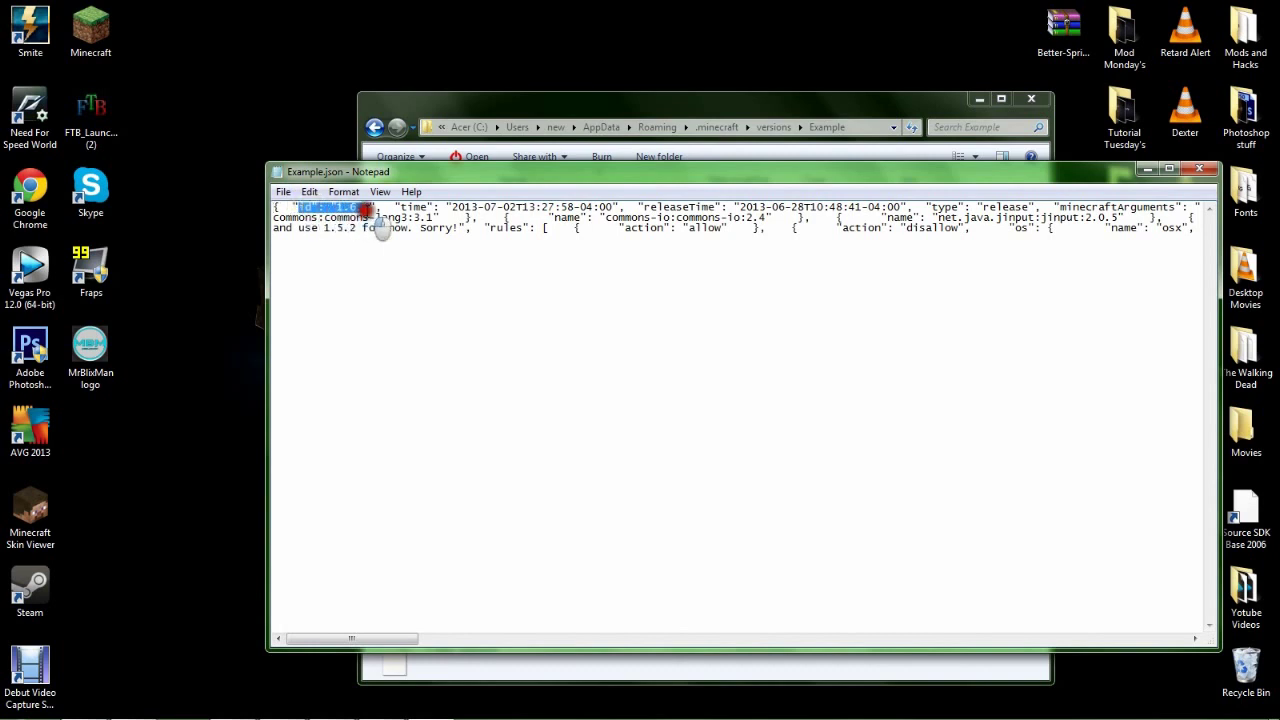
left_click(366, 208)
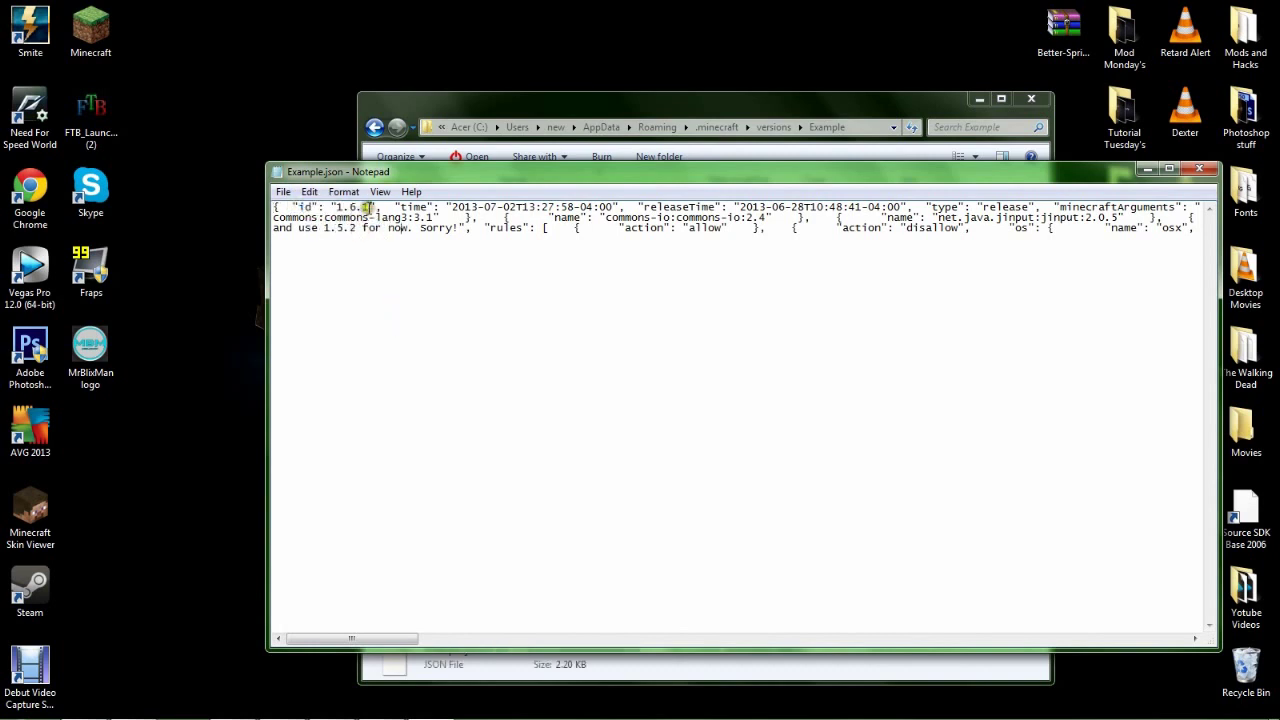
double_click(362, 207)
type("Example")
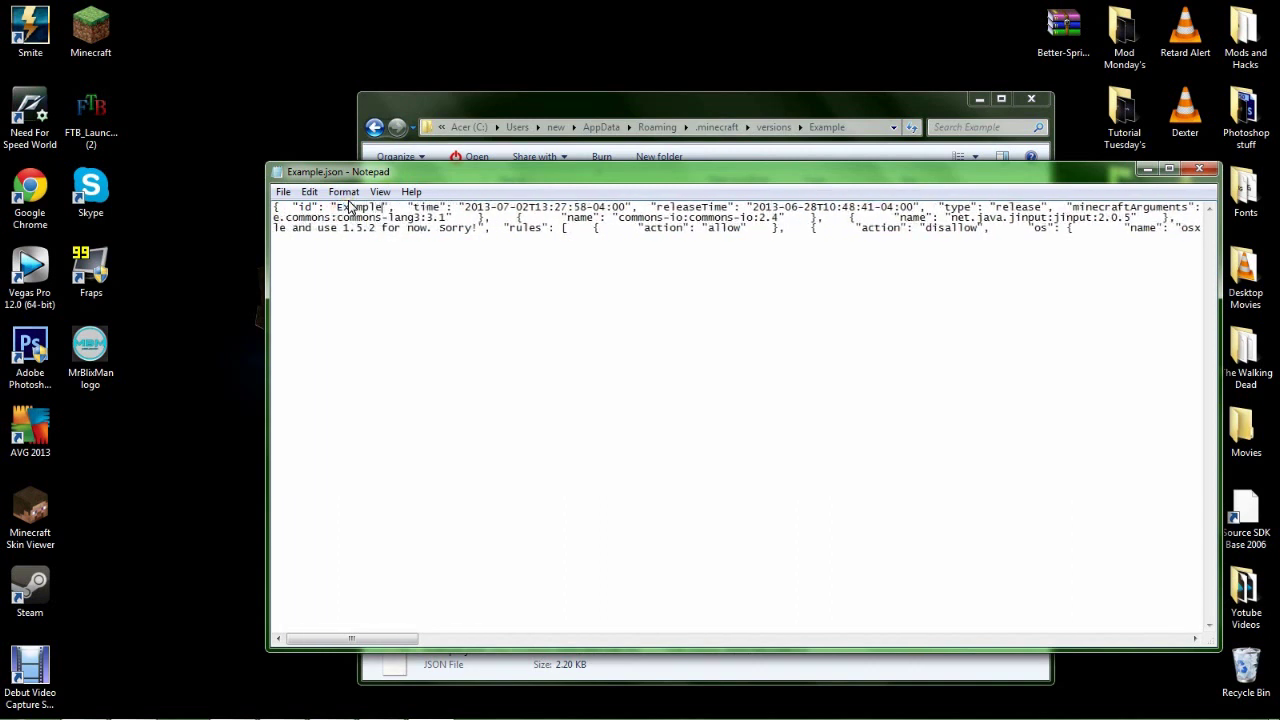
left_click(410, 300)
left_click(1199, 168)
Open Example.jar and Better-Sprinting-Mod-1.6.1.zip in WinRAR side by side.
left_click(629, 440)
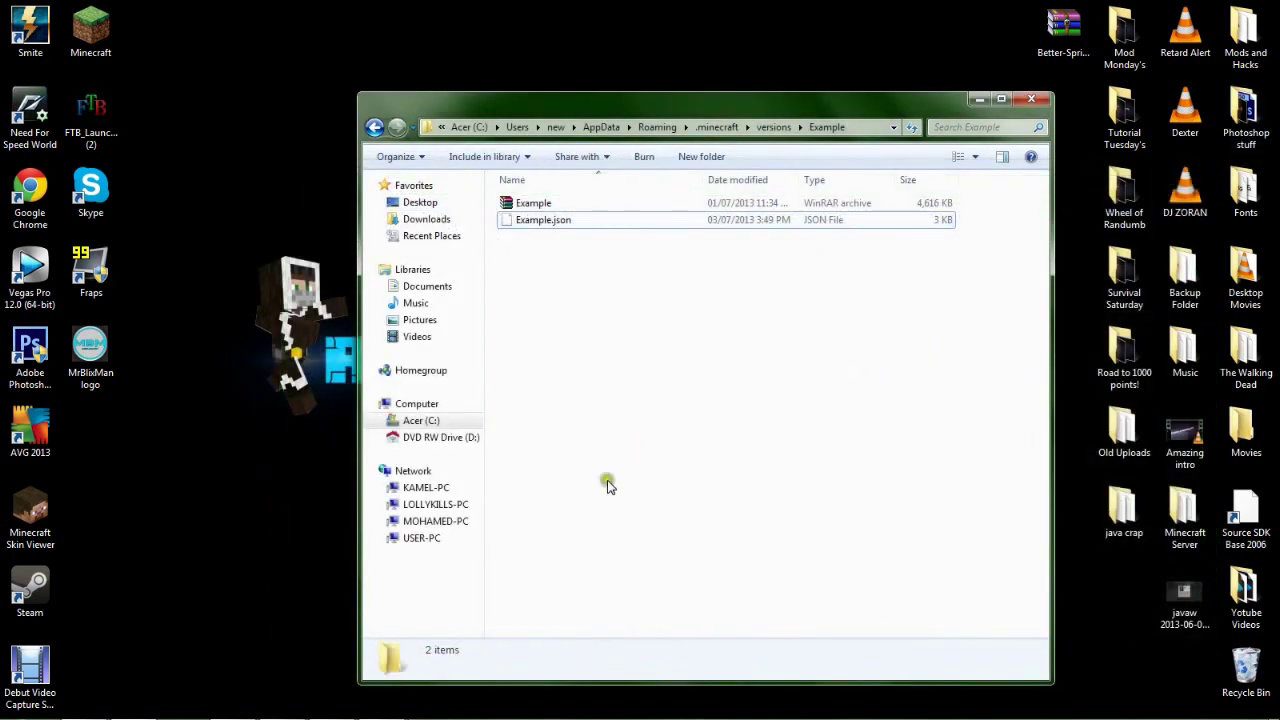
left_click_drag(836, 110, 818, 88)
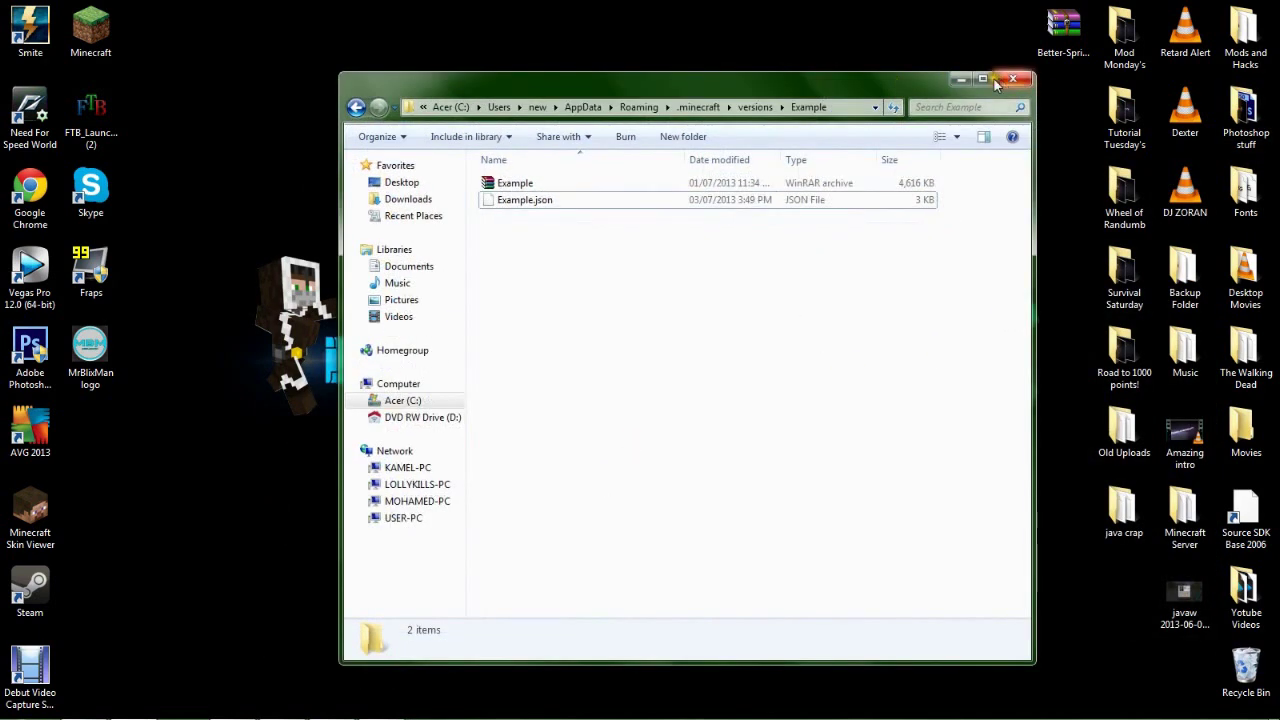
double_click(535, 183)
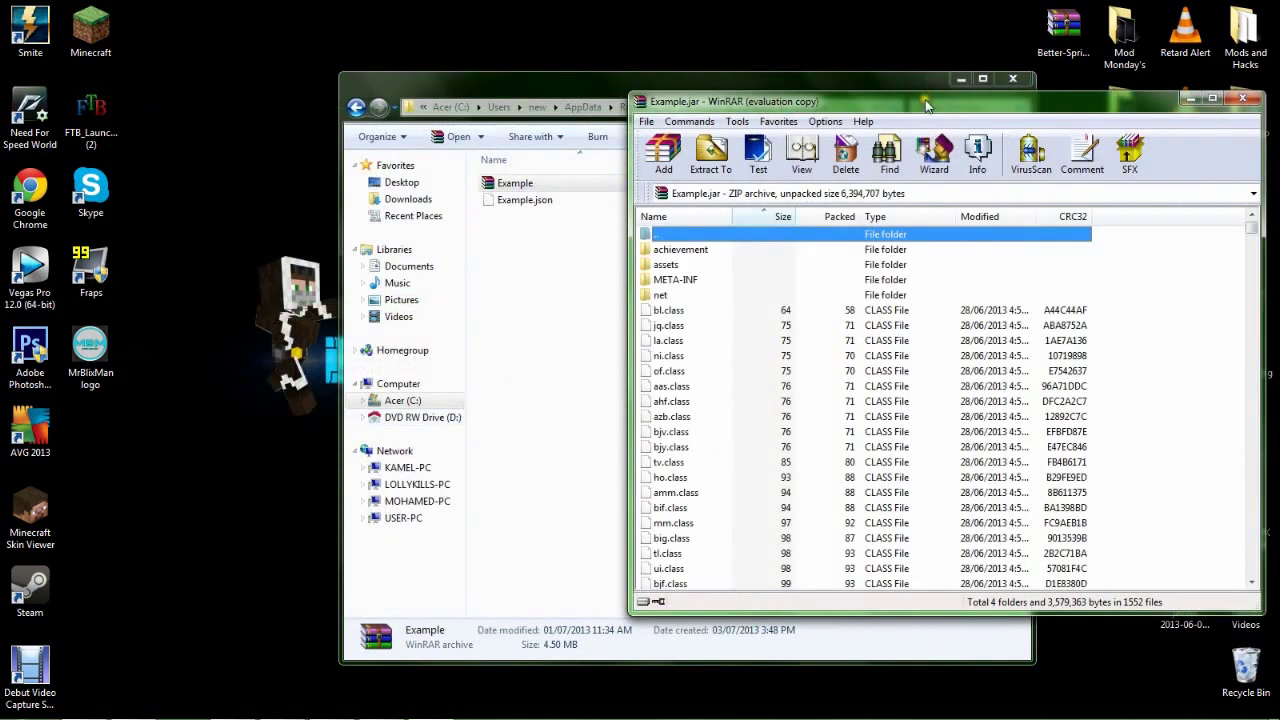
left_click_drag(925, 103, 395, 113)
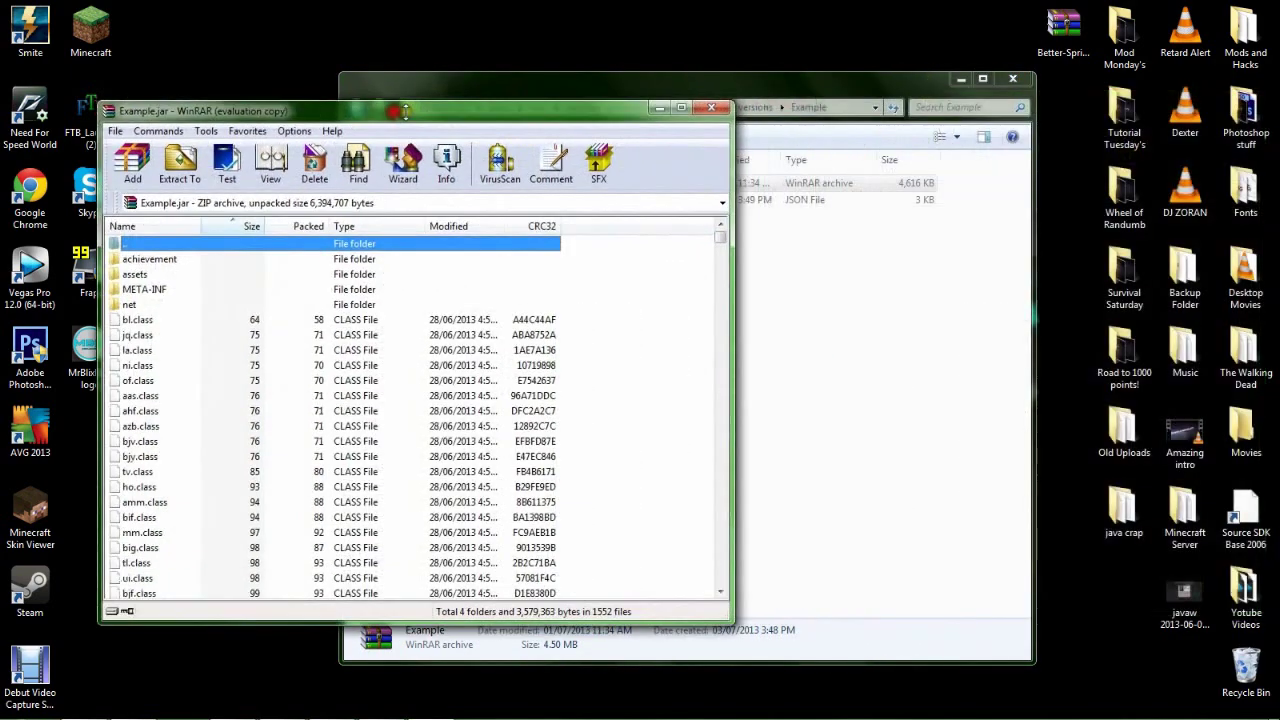
double_click(1047, 50)
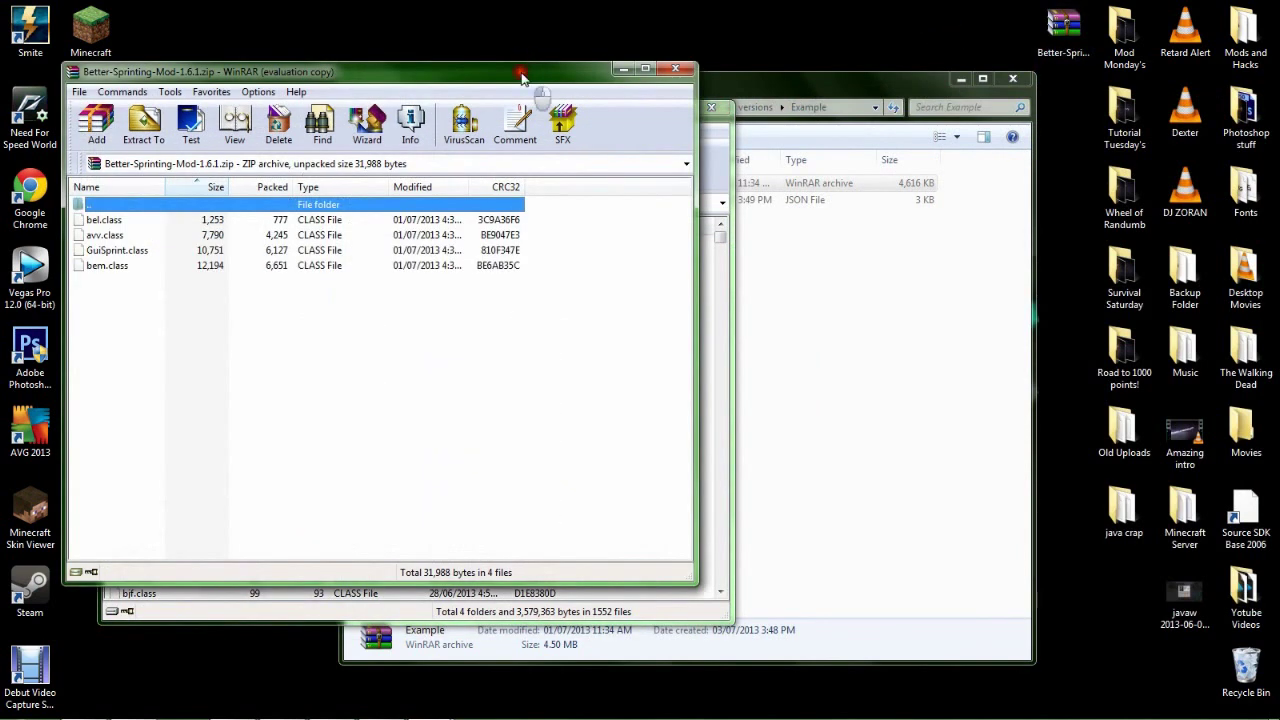
left_click_drag(521, 77, 1106, 123)
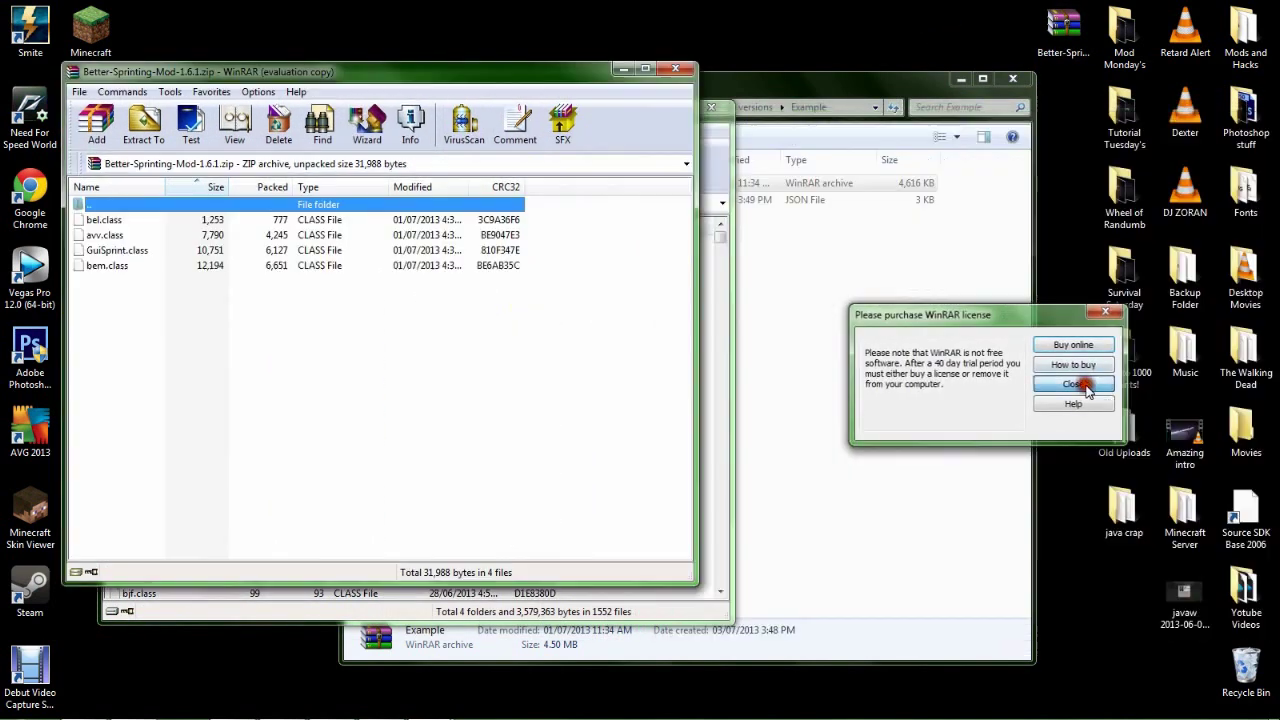
left_click(1087, 386)
left_click_drag(517, 71, 1234, 134)
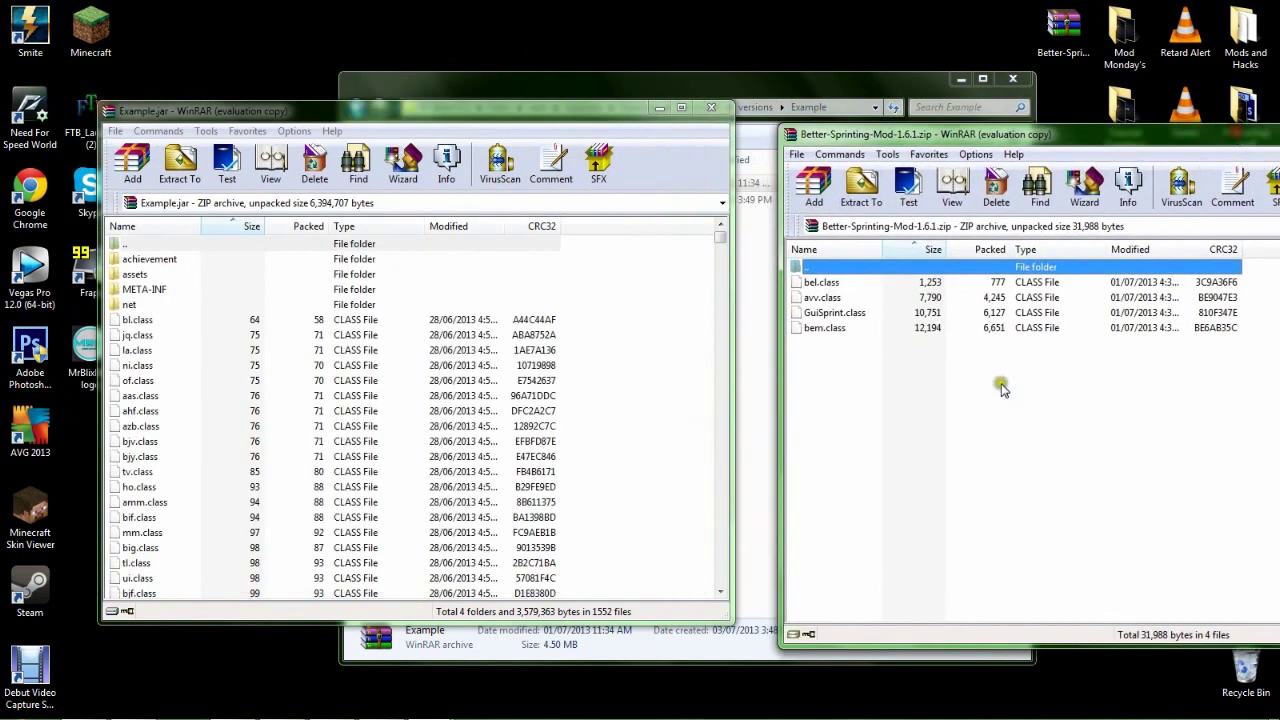
Add the four Better Sprinting class files into Example.jar.
left_click_drag(825, 368, 820, 285)
mouse_move(889, 330)
left_mouse_down()
mouse_move(917, 294)
mouse_move(500, 355)
left_mouse_up()
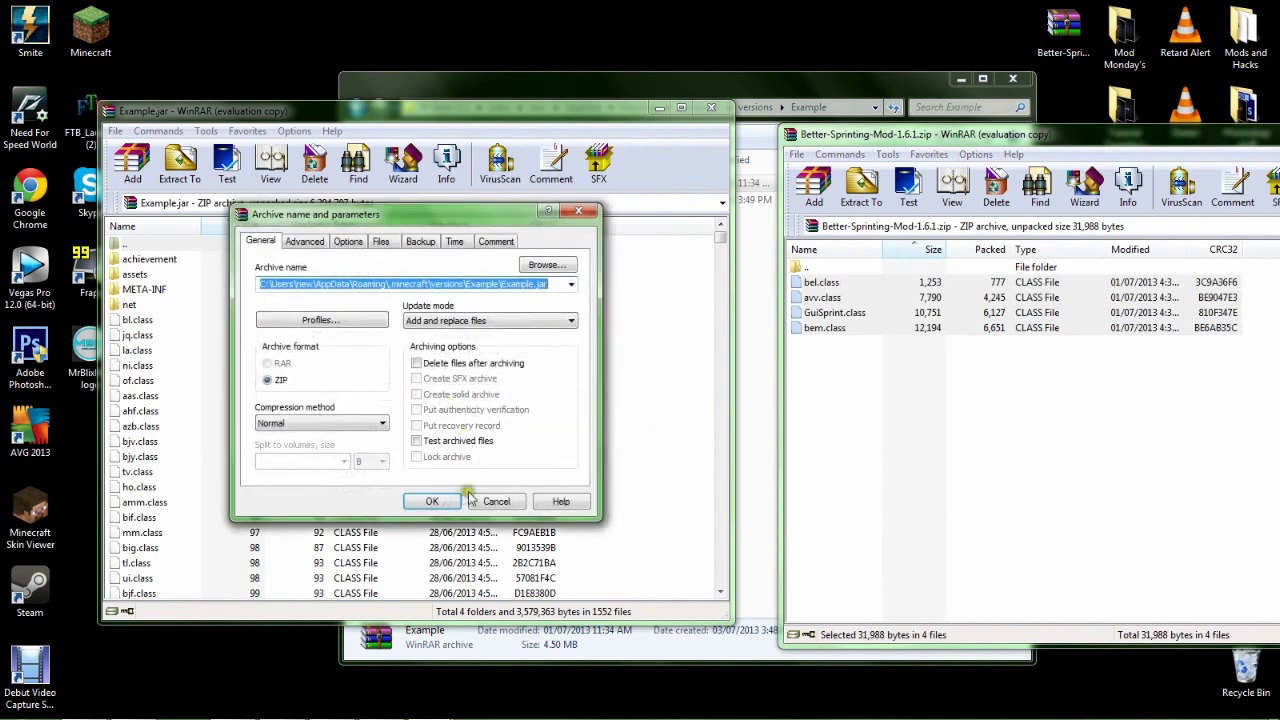
left_click(431, 500)
Delete the META-INF folder from Example.jar and close the archive window.
left_click(170, 290)
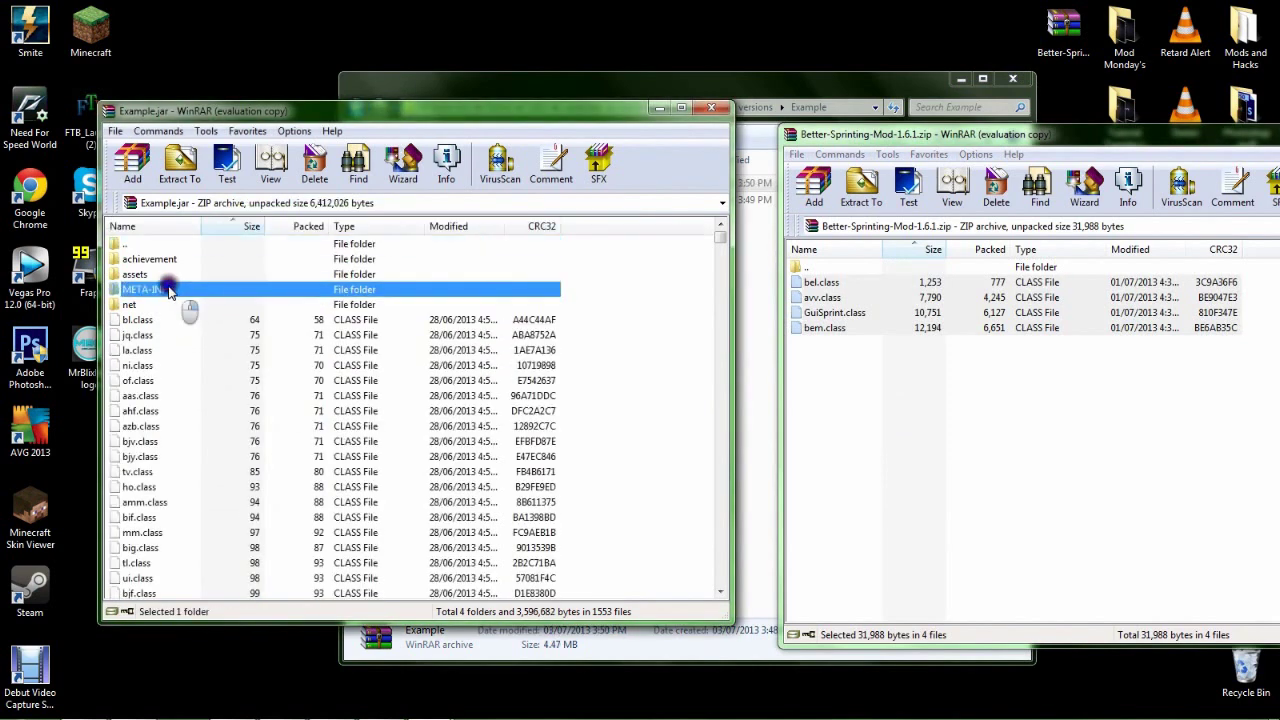
right_click(170, 290)
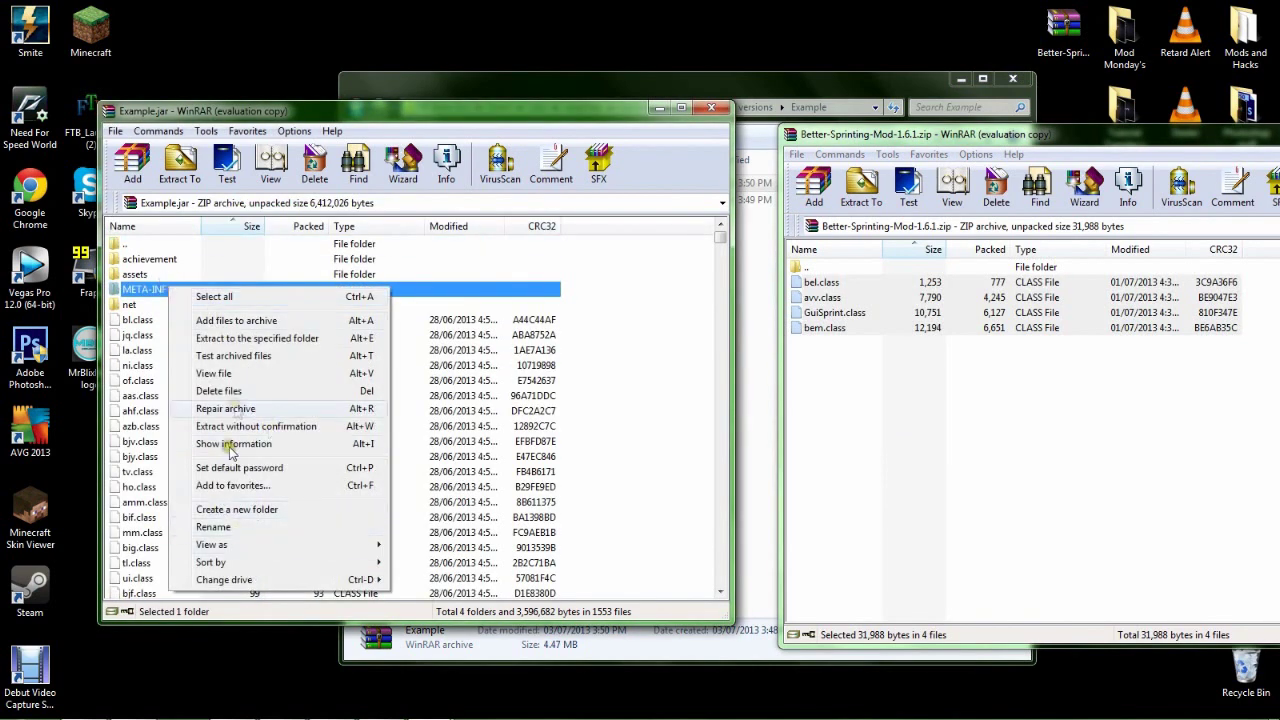
left_click(225, 391)
left_click(652, 420)
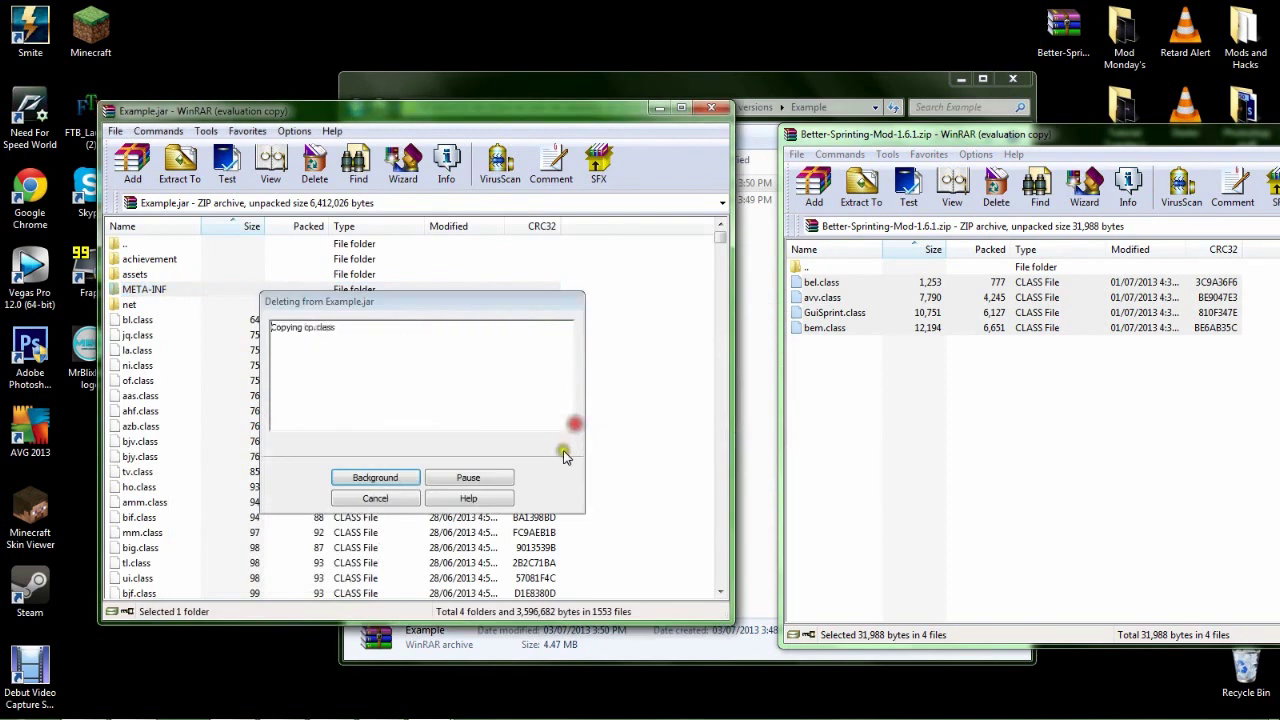
left_click(712, 111)
key("ctrl+a")
left_click_drag(1203, 149, 895, 150)
Close the WinRAR and folder windows and relaunch the launcher to its profile list.
left_click(1020, 133)
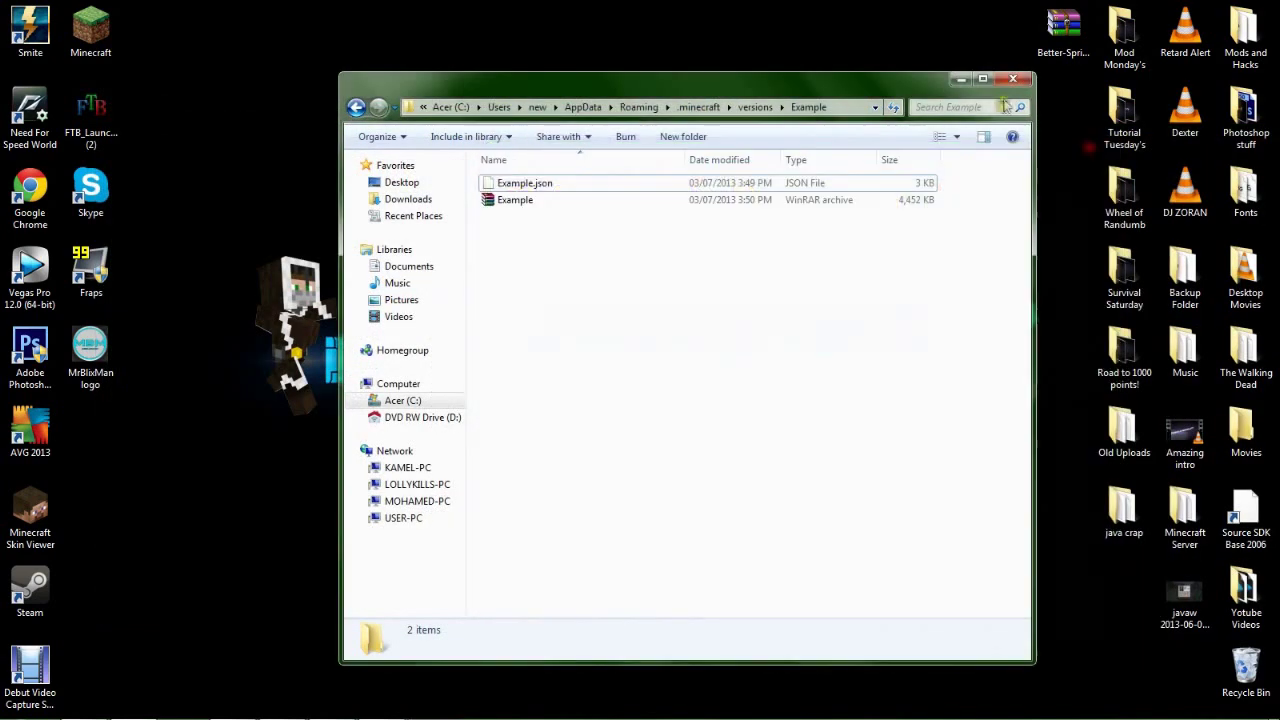
left_click(1012, 80)
double_click(90, 28)
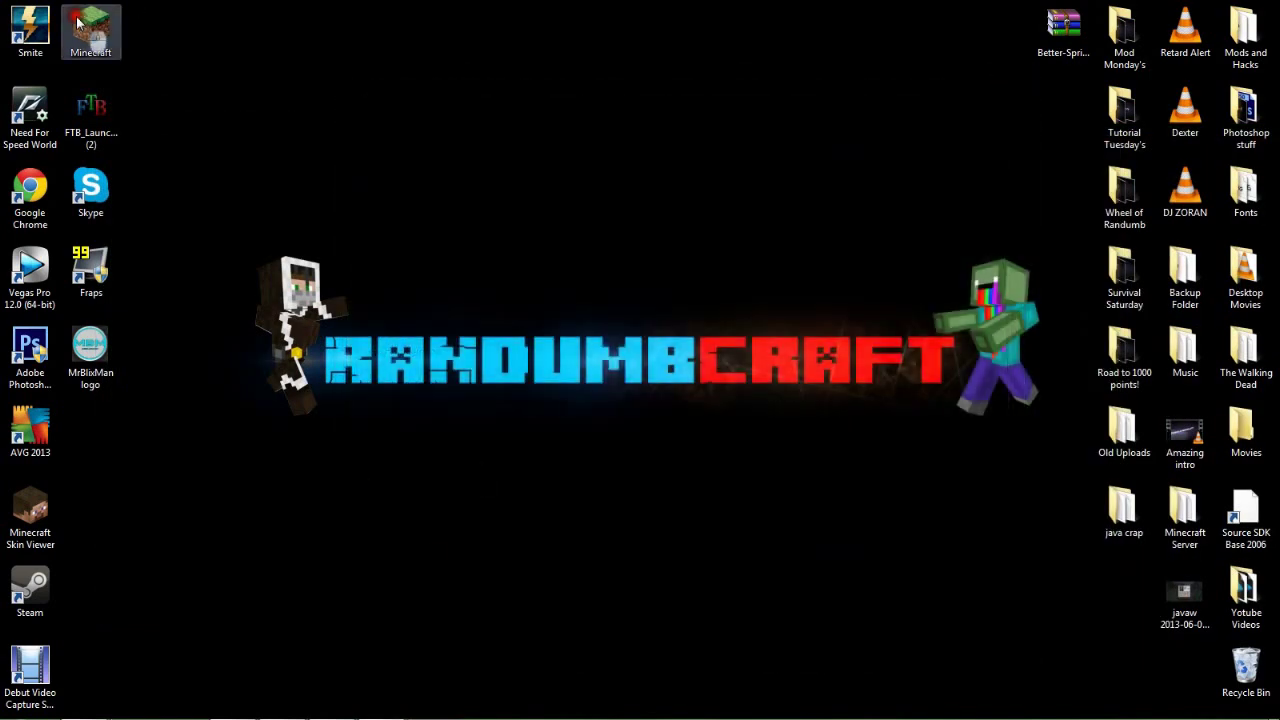
left_click(700, 457)
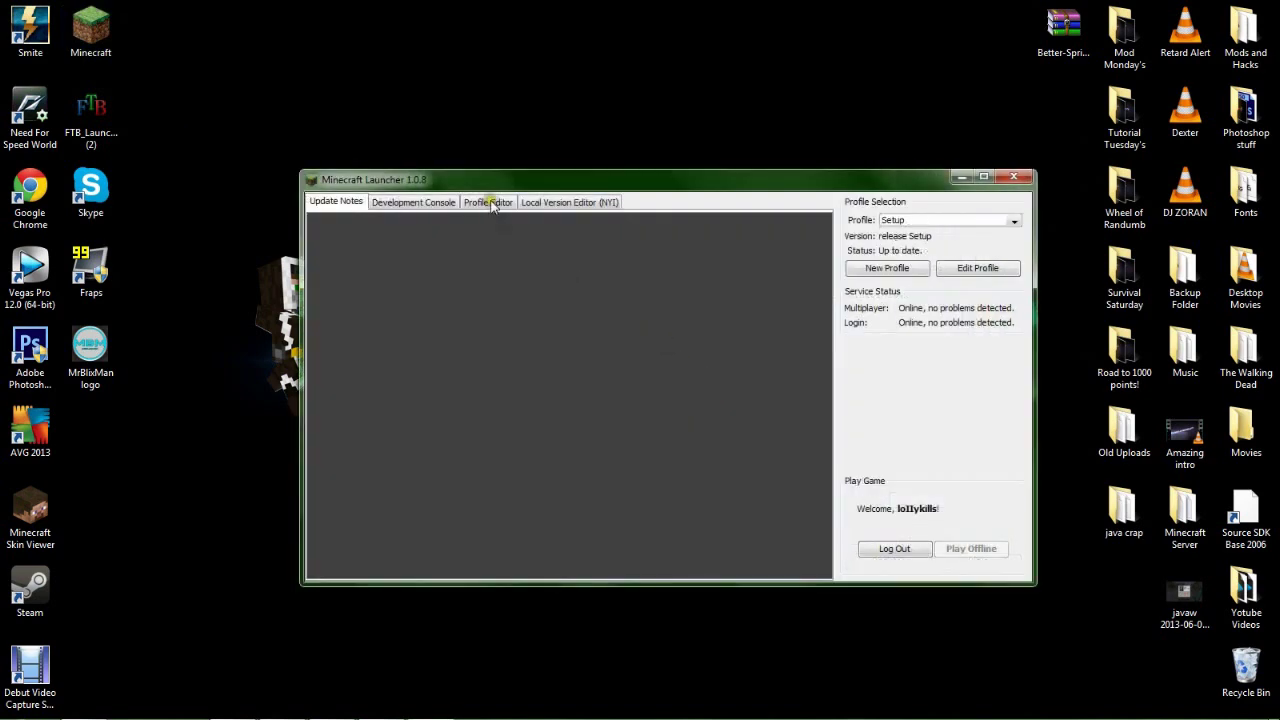
left_click(489, 202)
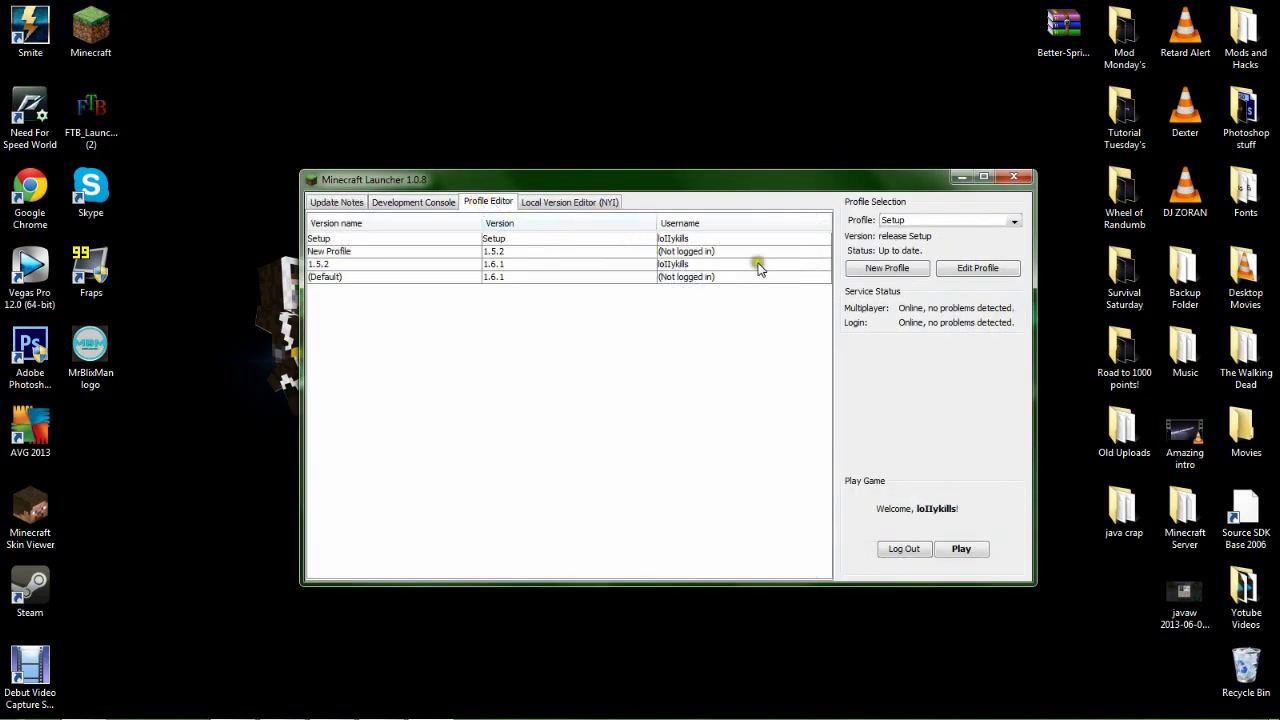
Create a new profile named Example using the release Example version.
left_click(891, 270)
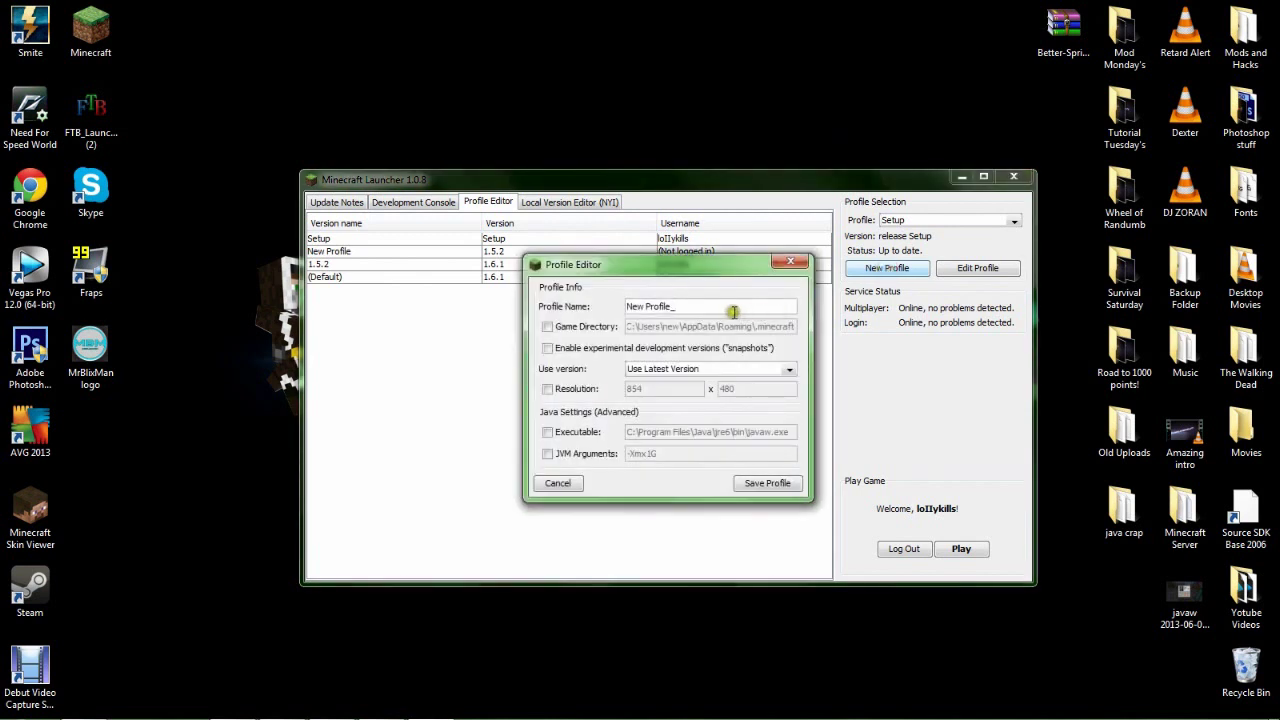
left_click(514, 308)
type("Example")
left_click(686, 369)
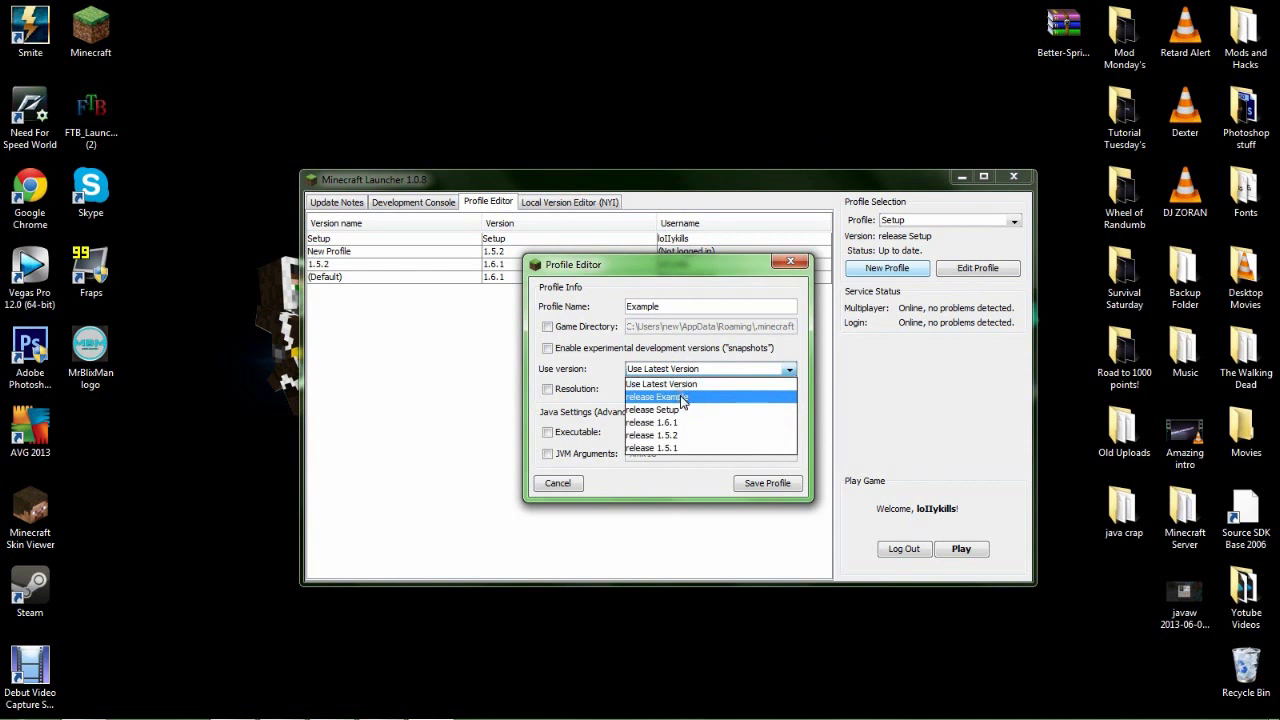
left_click(681, 398)
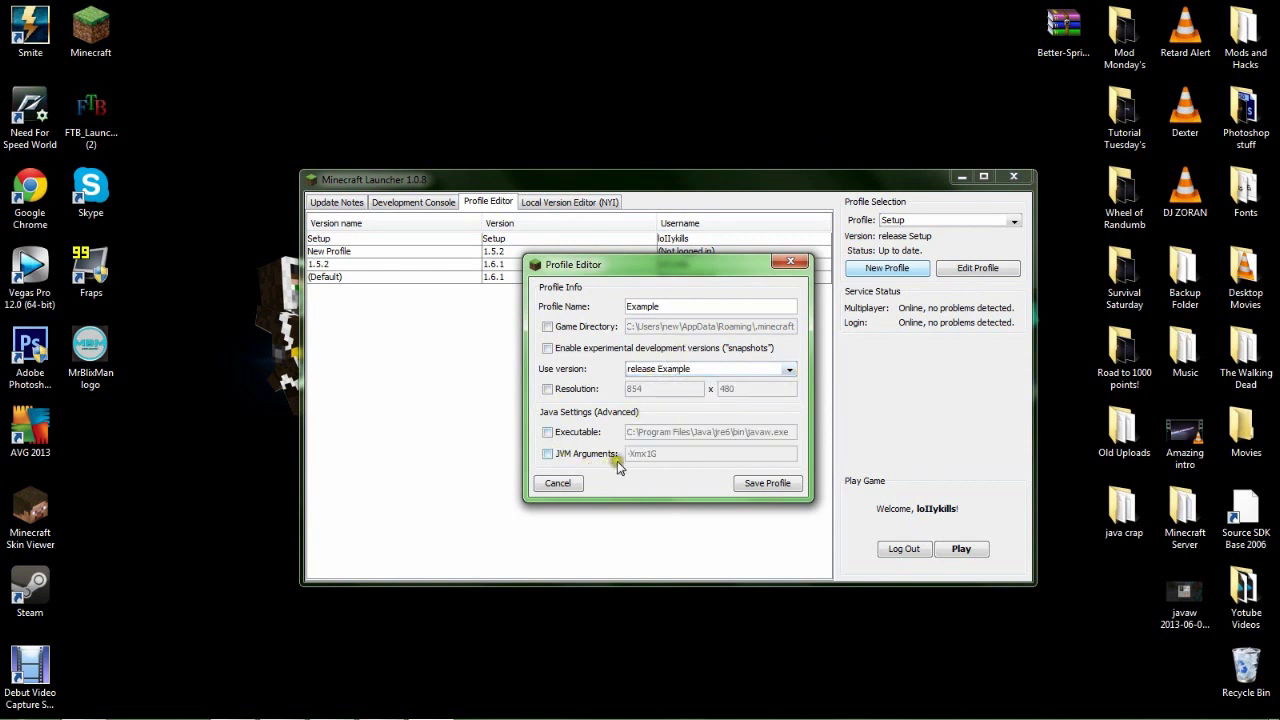
Enable Game Directory and JVM Arguments with -Xmx2G, then save the profile.
left_click(548, 328)
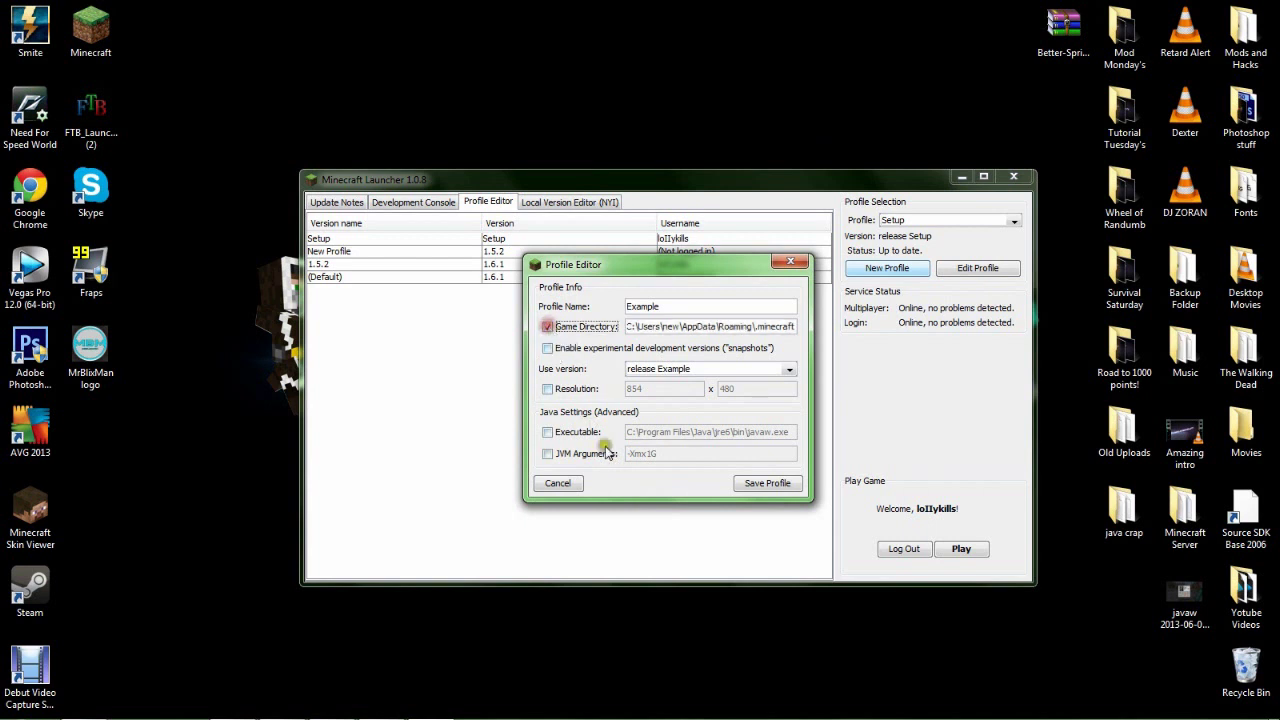
left_click(547, 453)
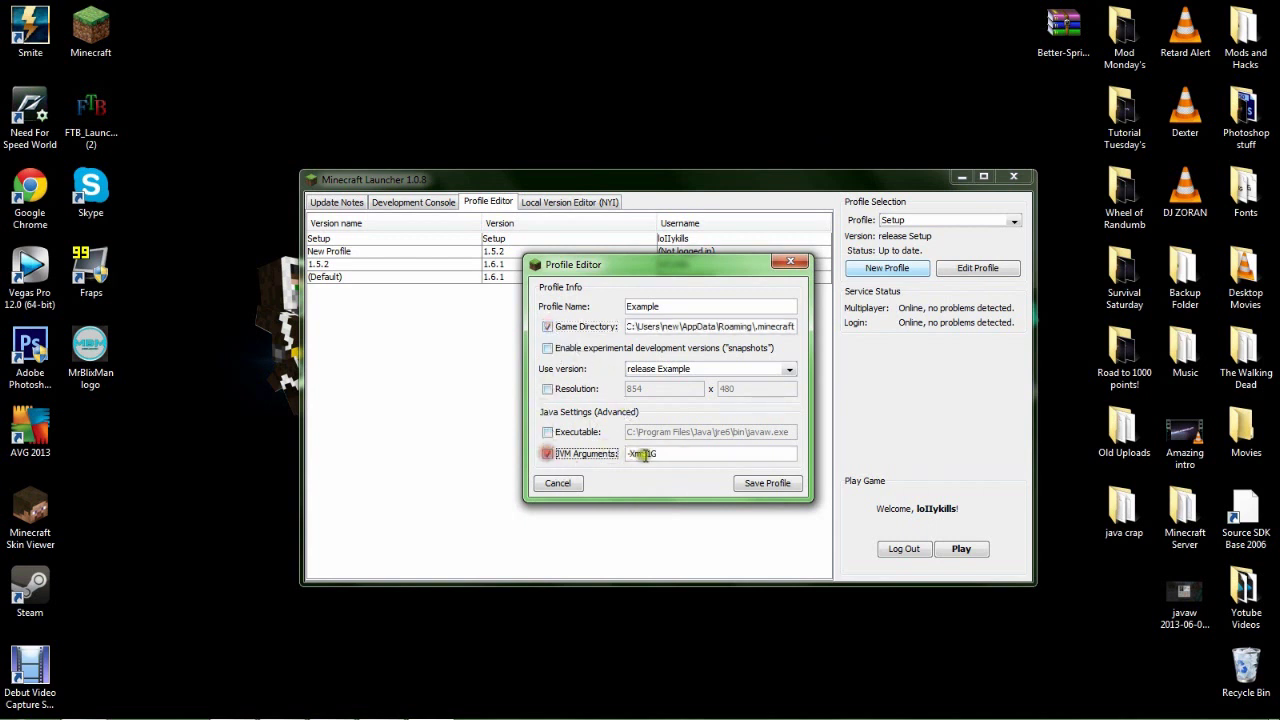
left_click(648, 454)
left_click_drag(648, 454, 684, 490)
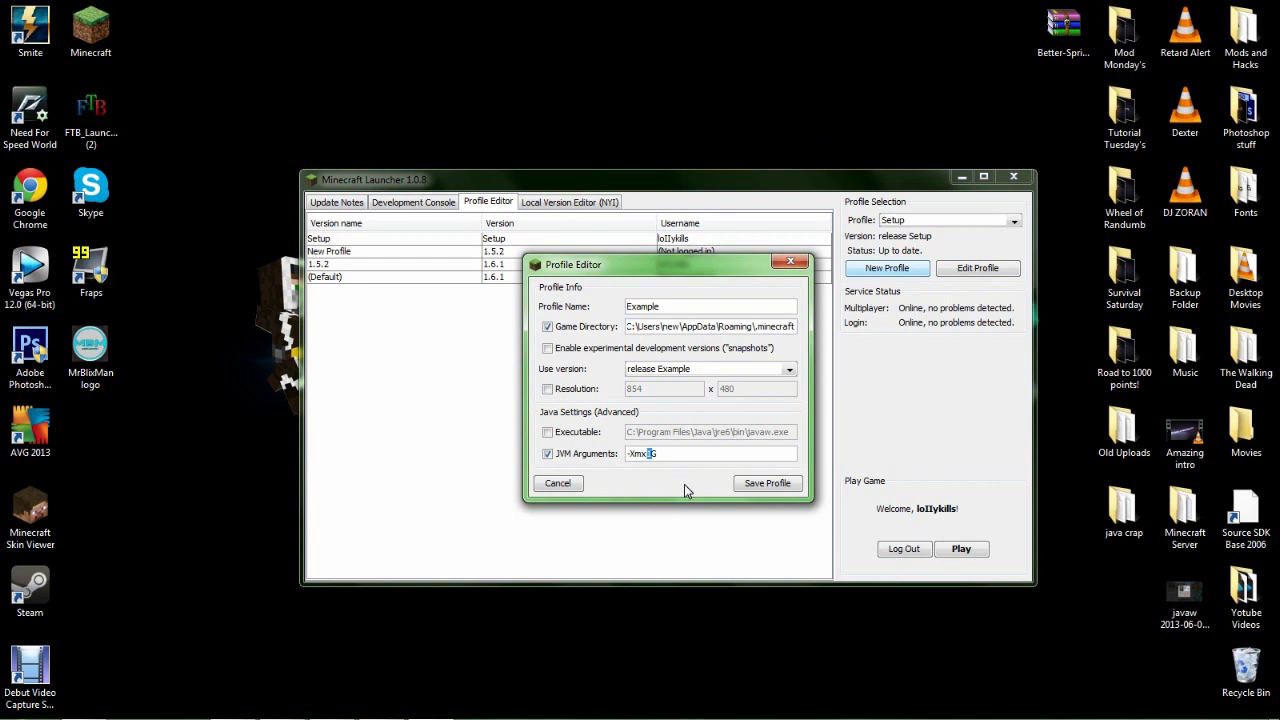
type("2")
left_click(680, 456)
left_click(766, 483)
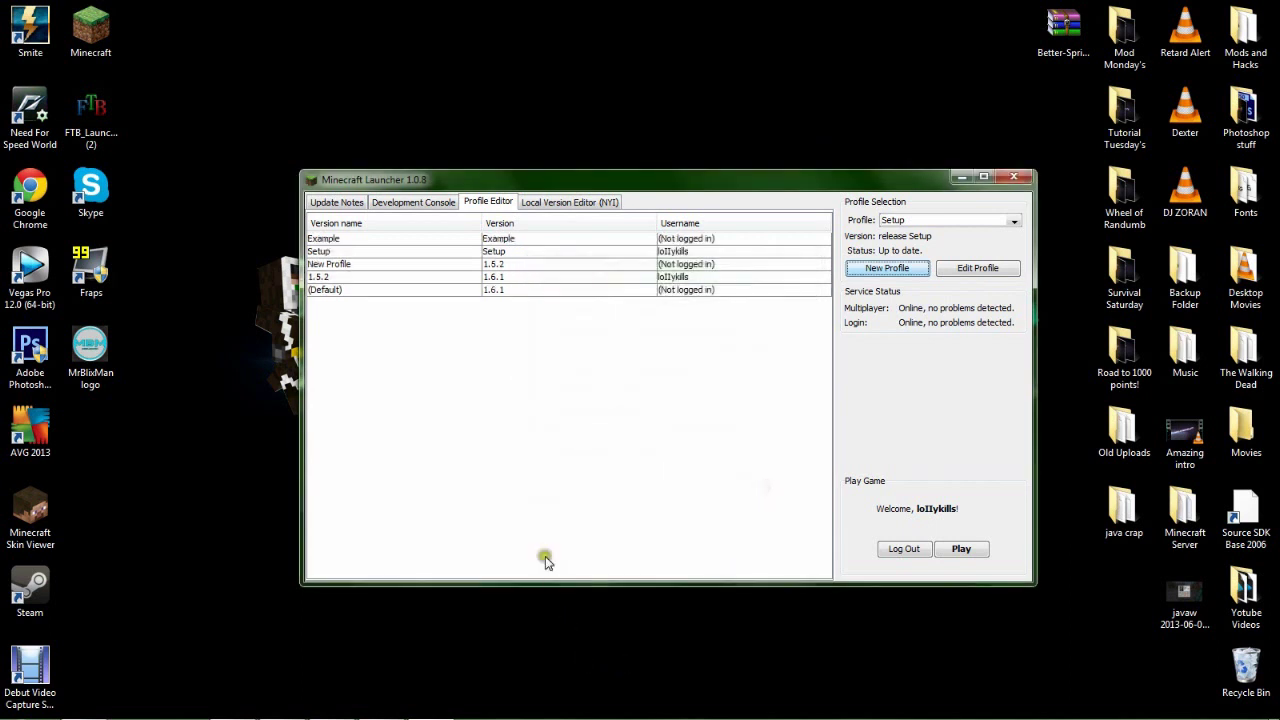
Choose the Example profile for launch, retry the login after the failed attempt, and play.
left_click(382, 240)
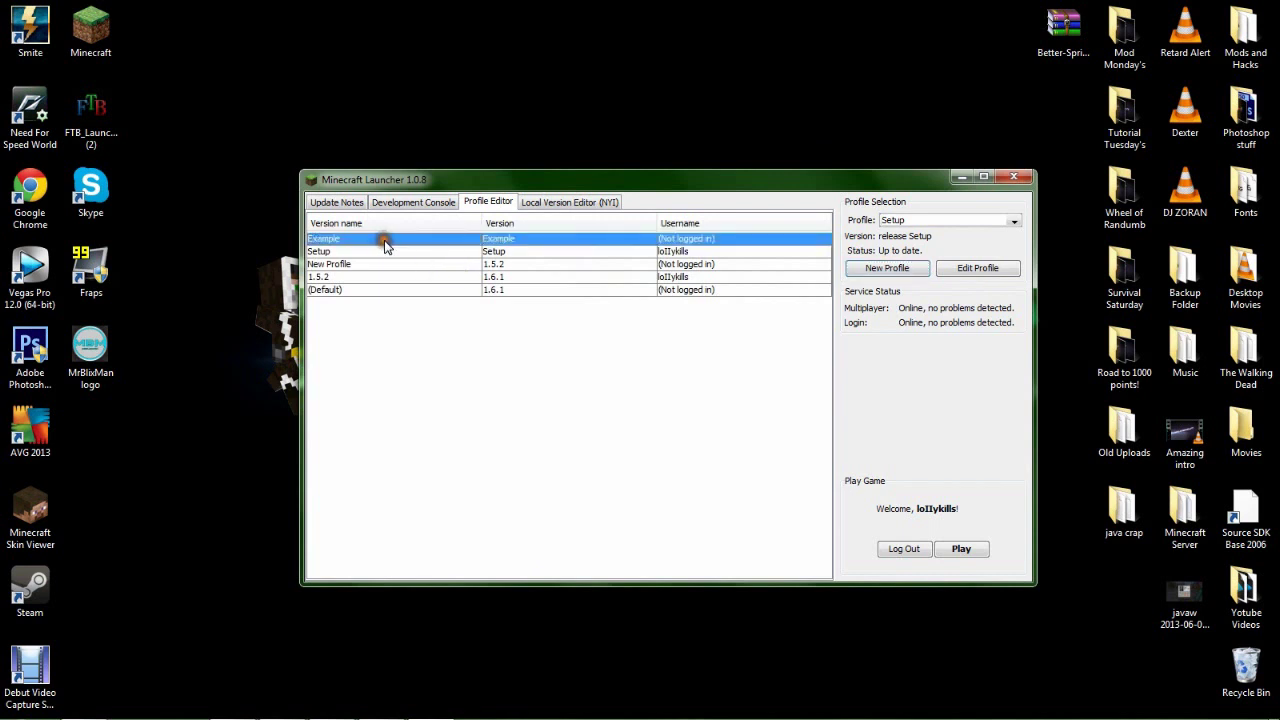
left_click(945, 220)
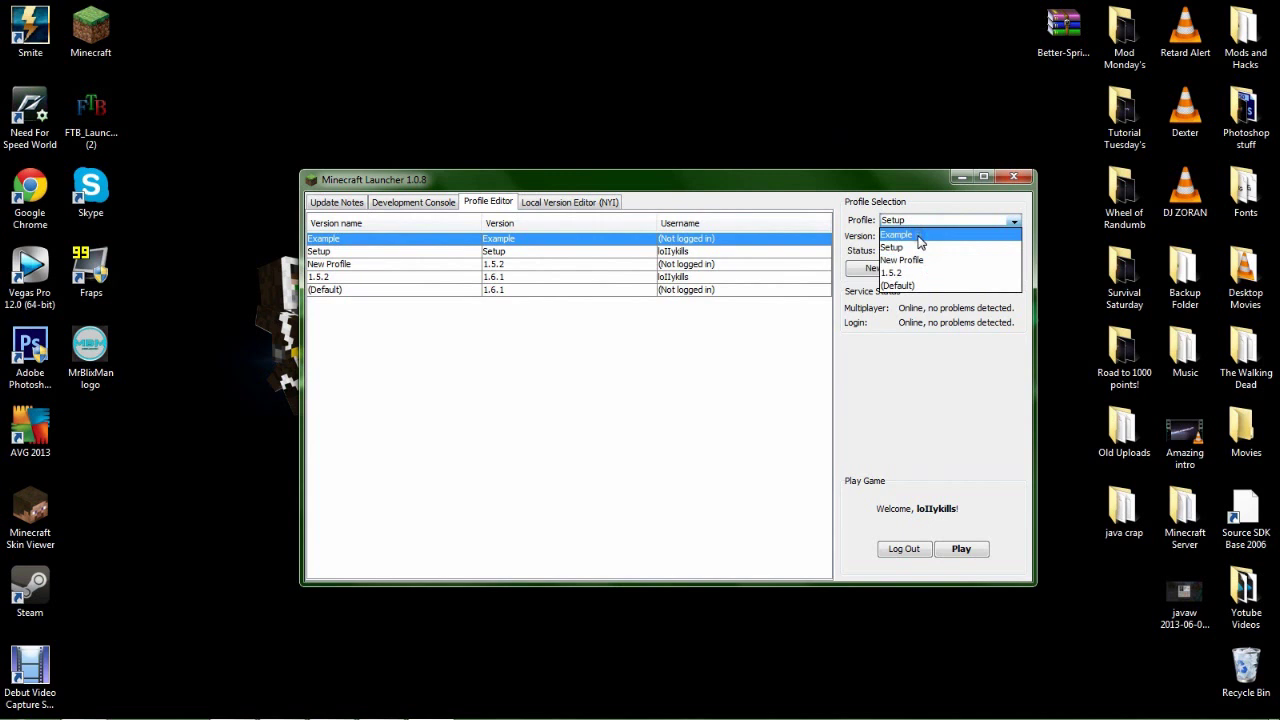
left_click(919, 240)
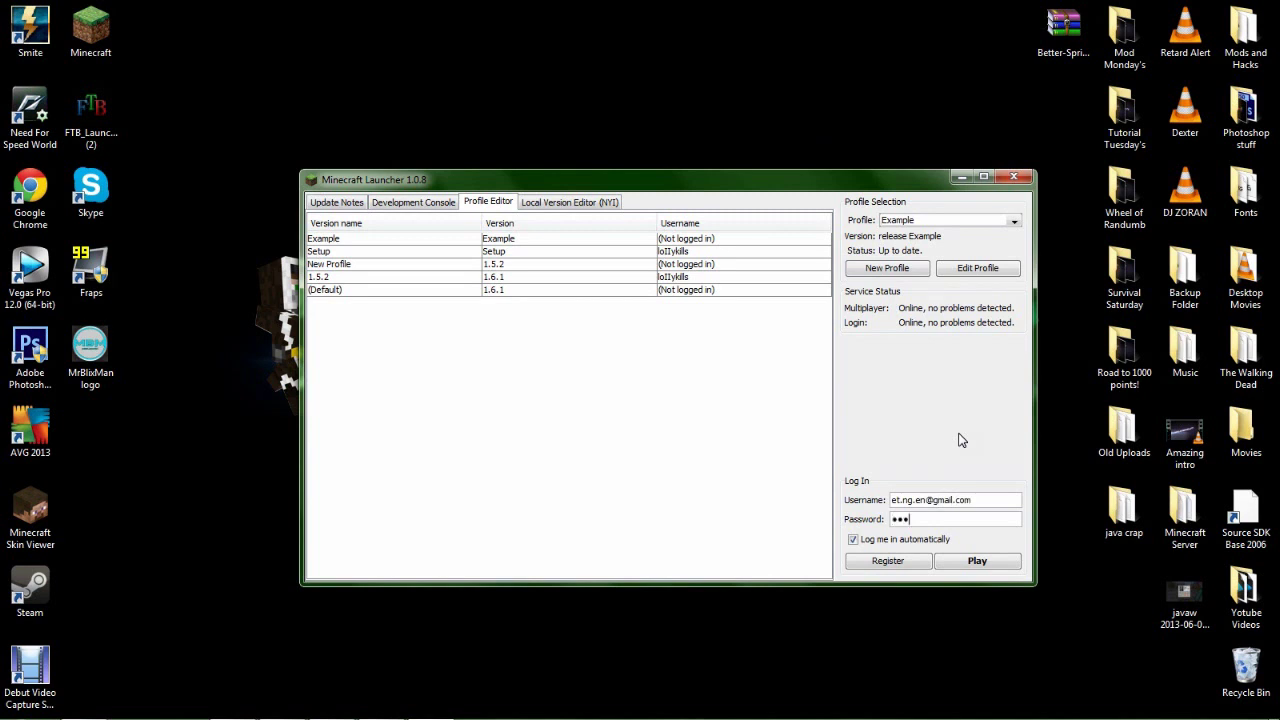
left_click(993, 560)
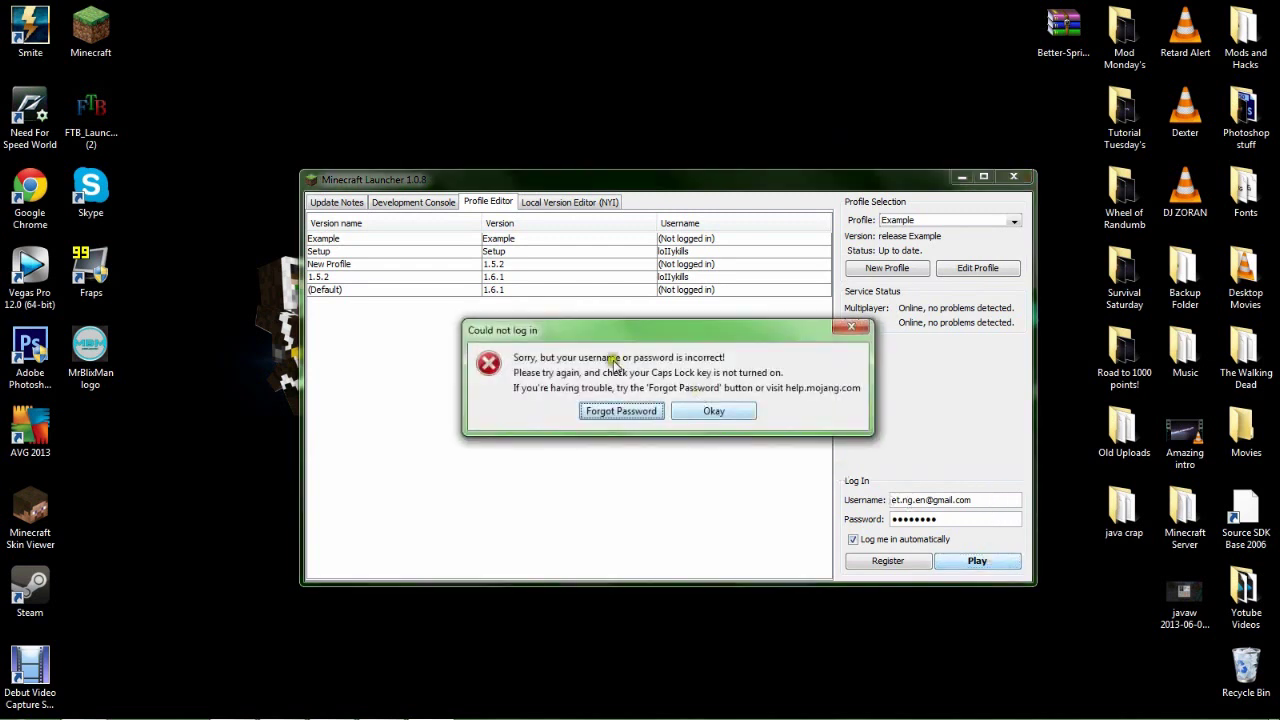
left_click(714, 409)
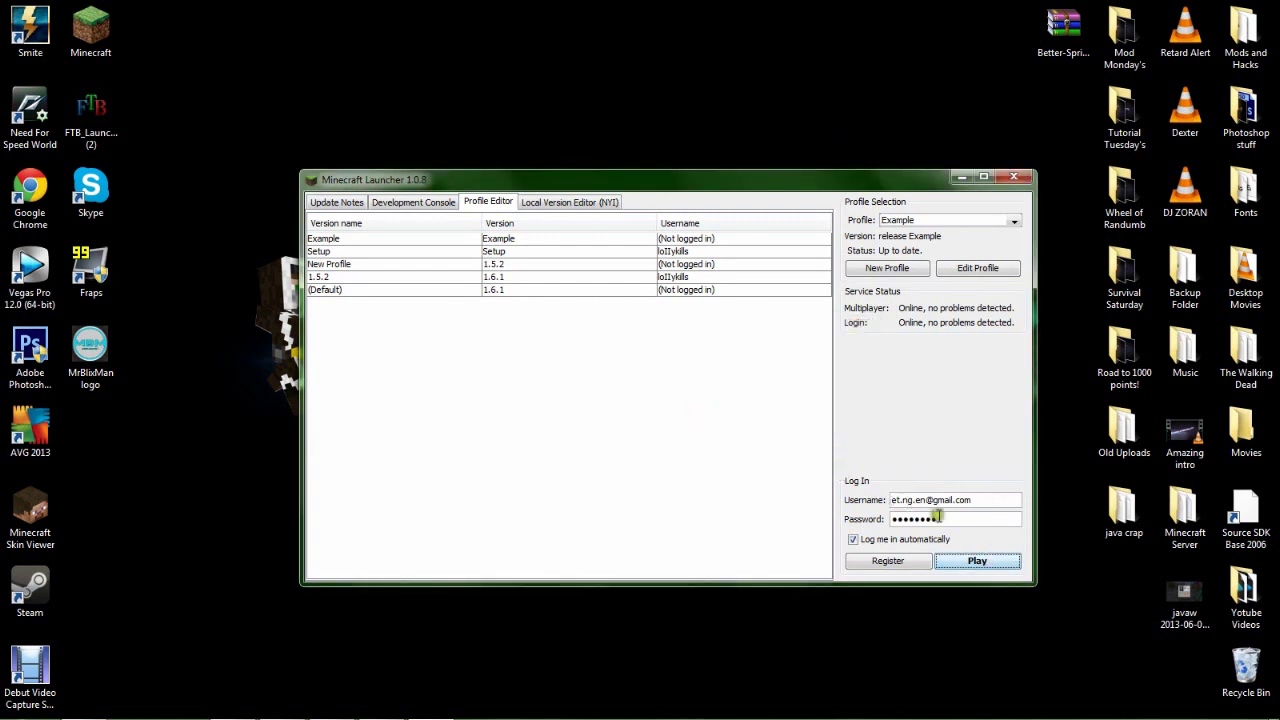
key("BackSpace")
left_click(1010, 563)
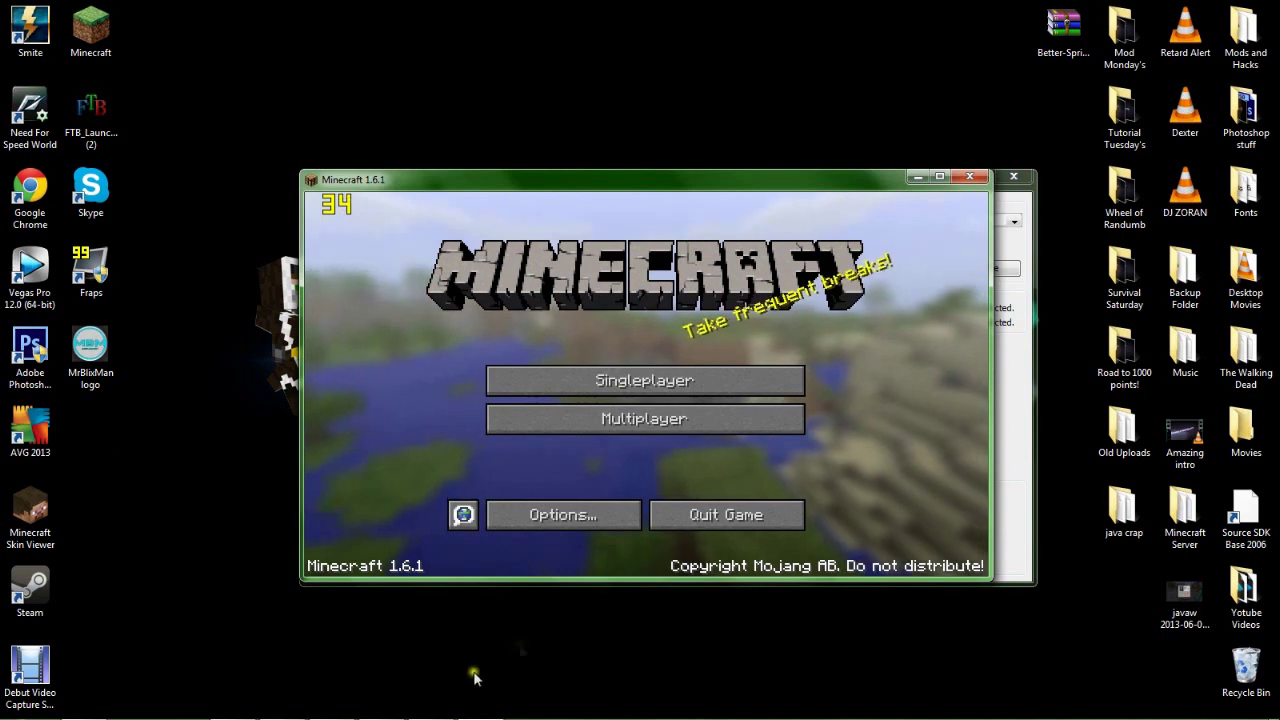
Exit Fraps from its taskbar window.
mouse_move(380, 717)
right_click(252, 703)
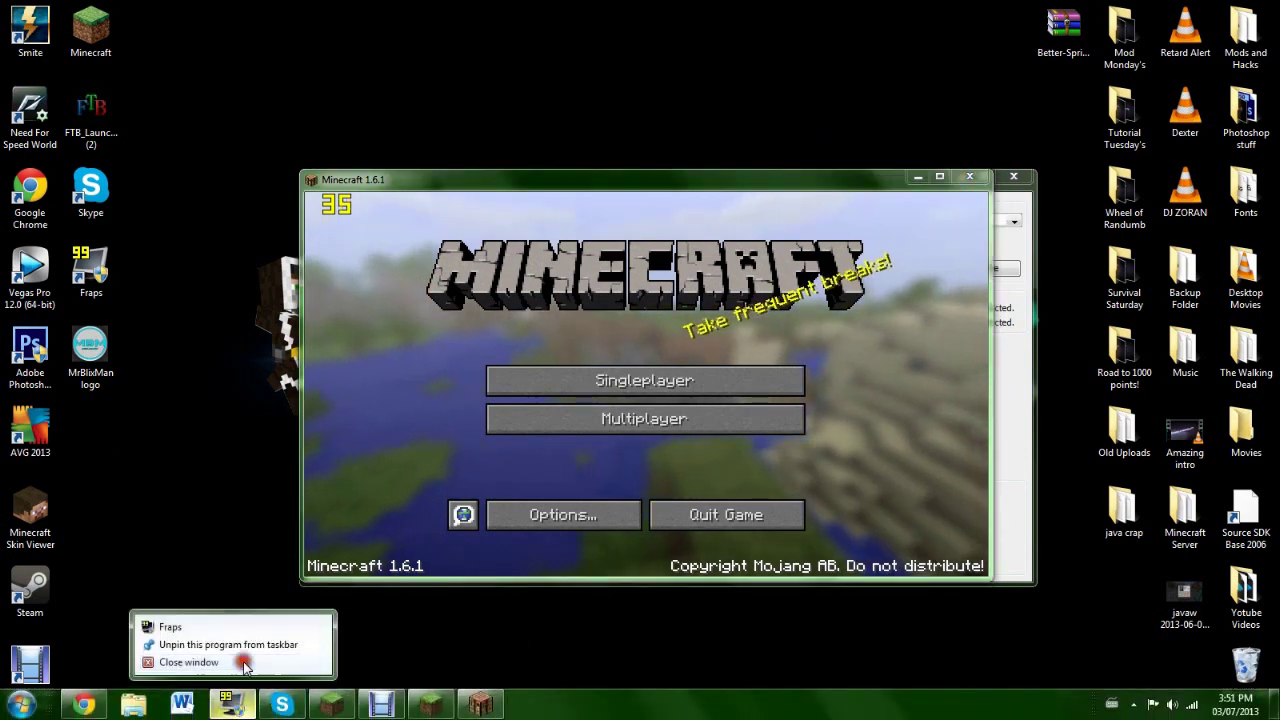
left_click(277, 662)
left_click(706, 421)
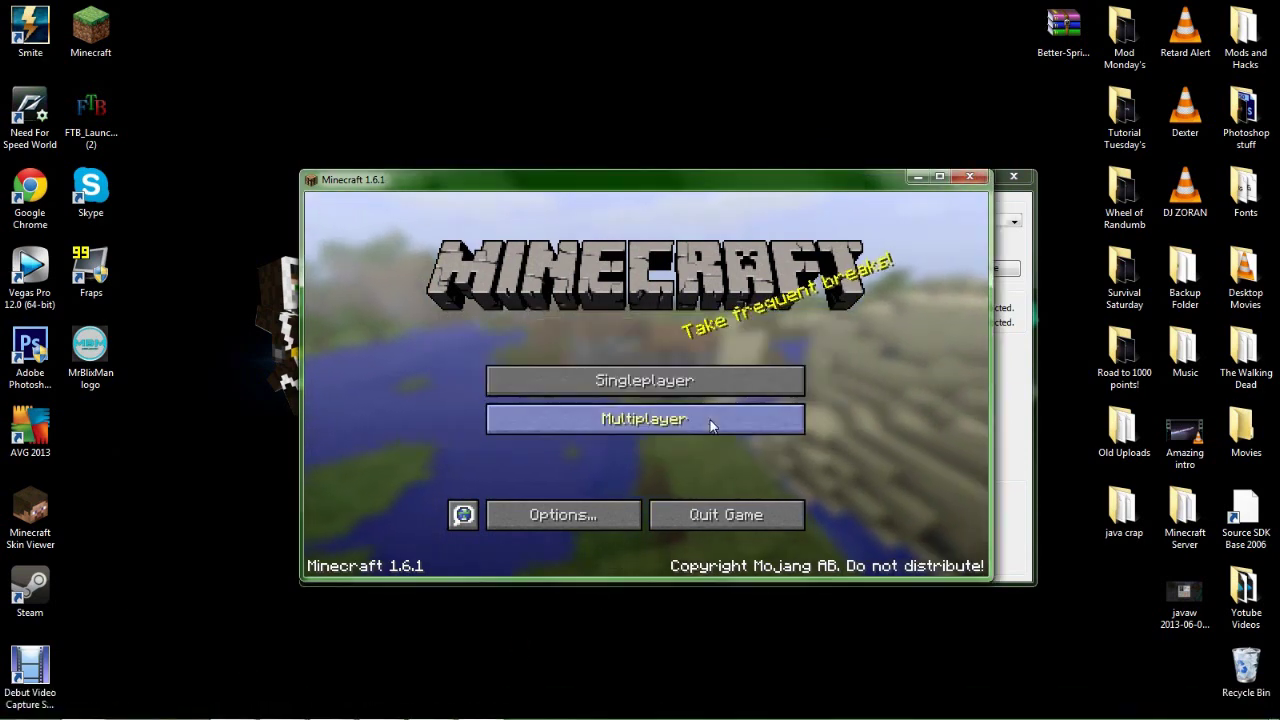
Create and load a new singleplayer world named Example, then close the launcher.
left_click(688, 383)
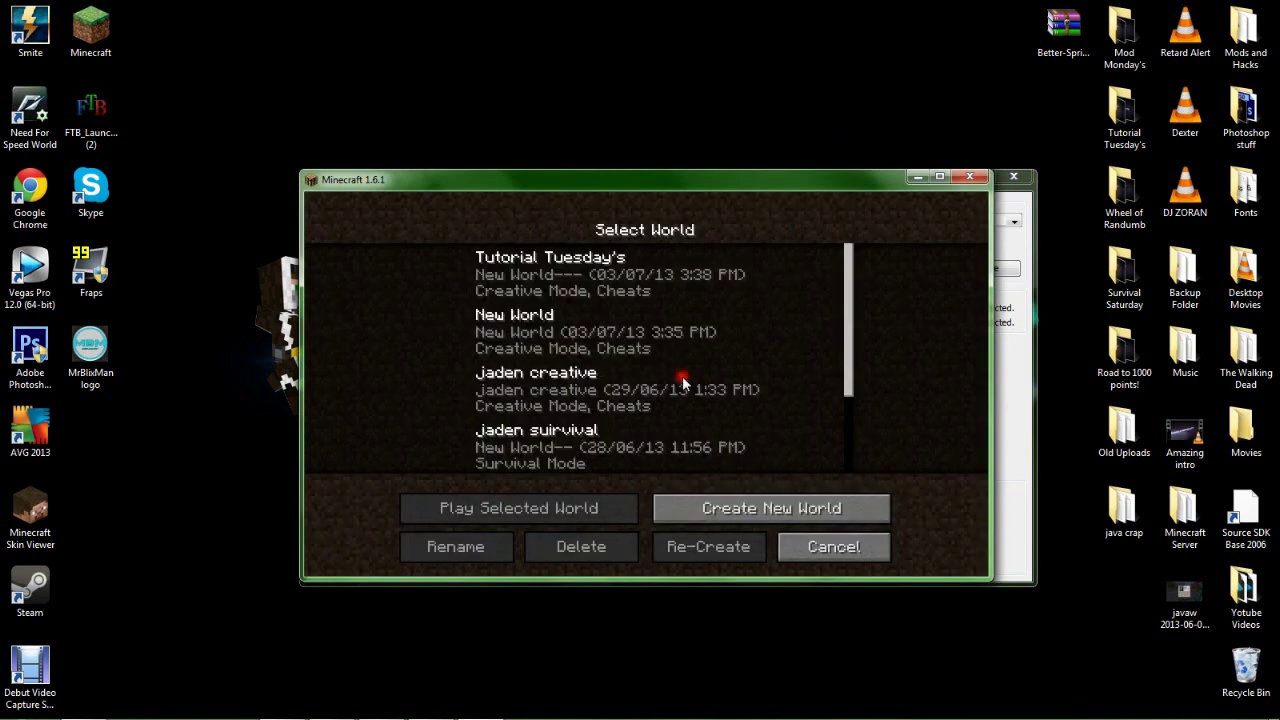
left_click(718, 507)
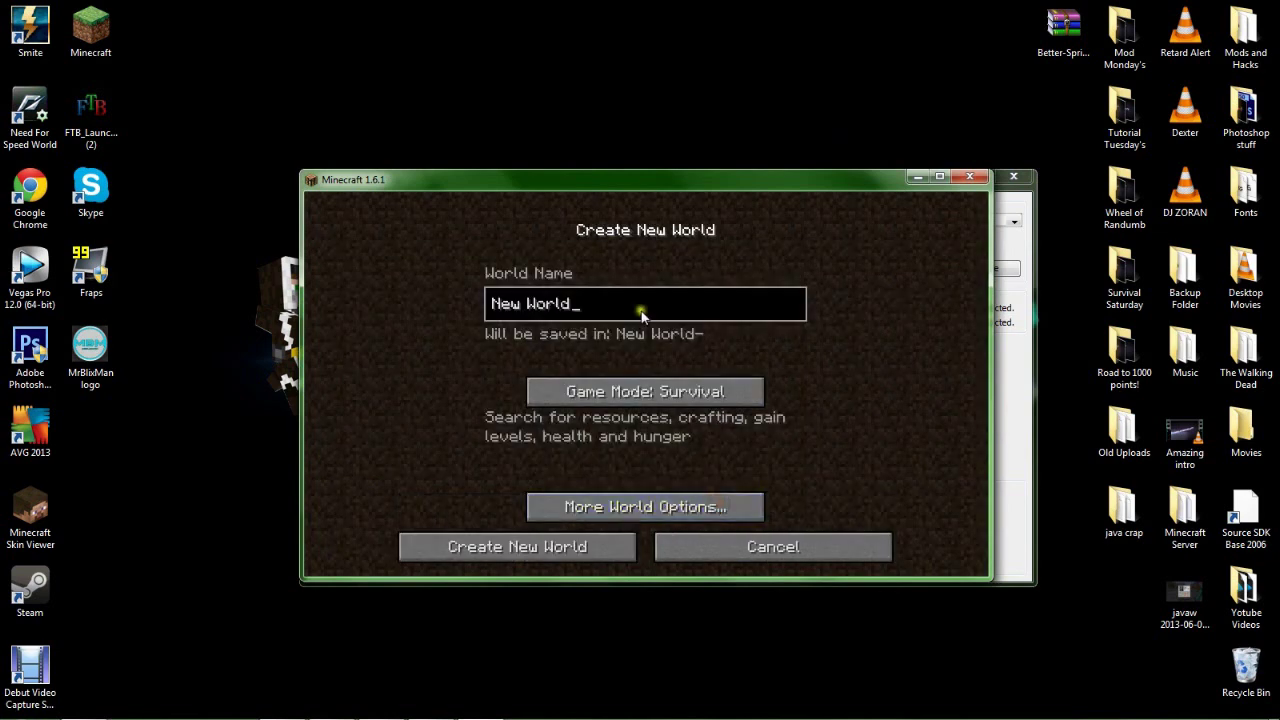
key("BackSpace")
key("BackSpace")
key("BackSpace")
type("Example")
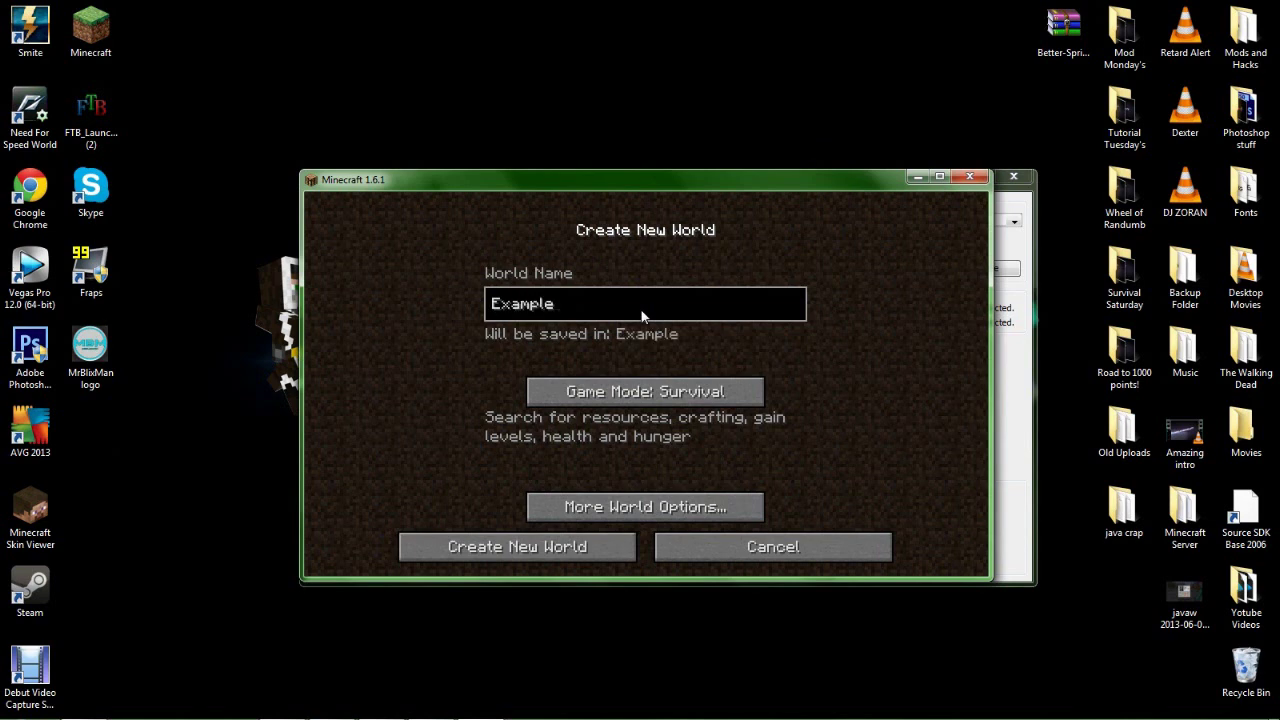
left_click(508, 549)
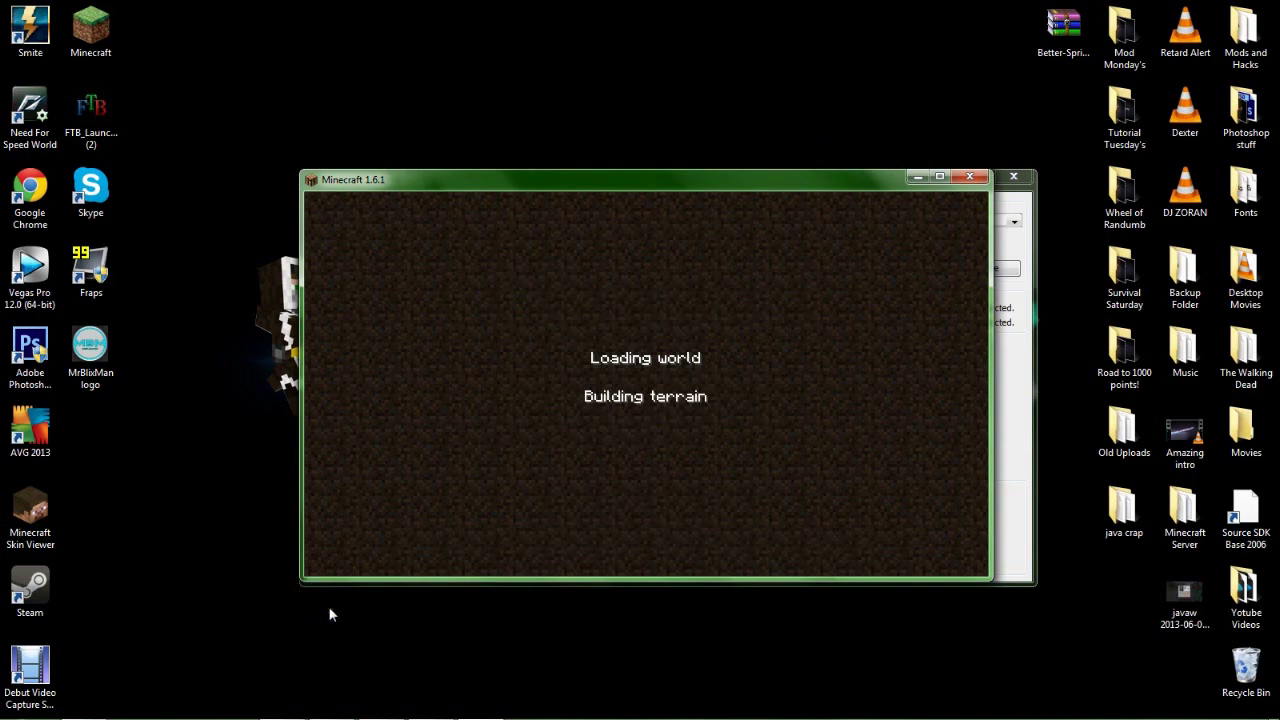
left_click(1016, 182)
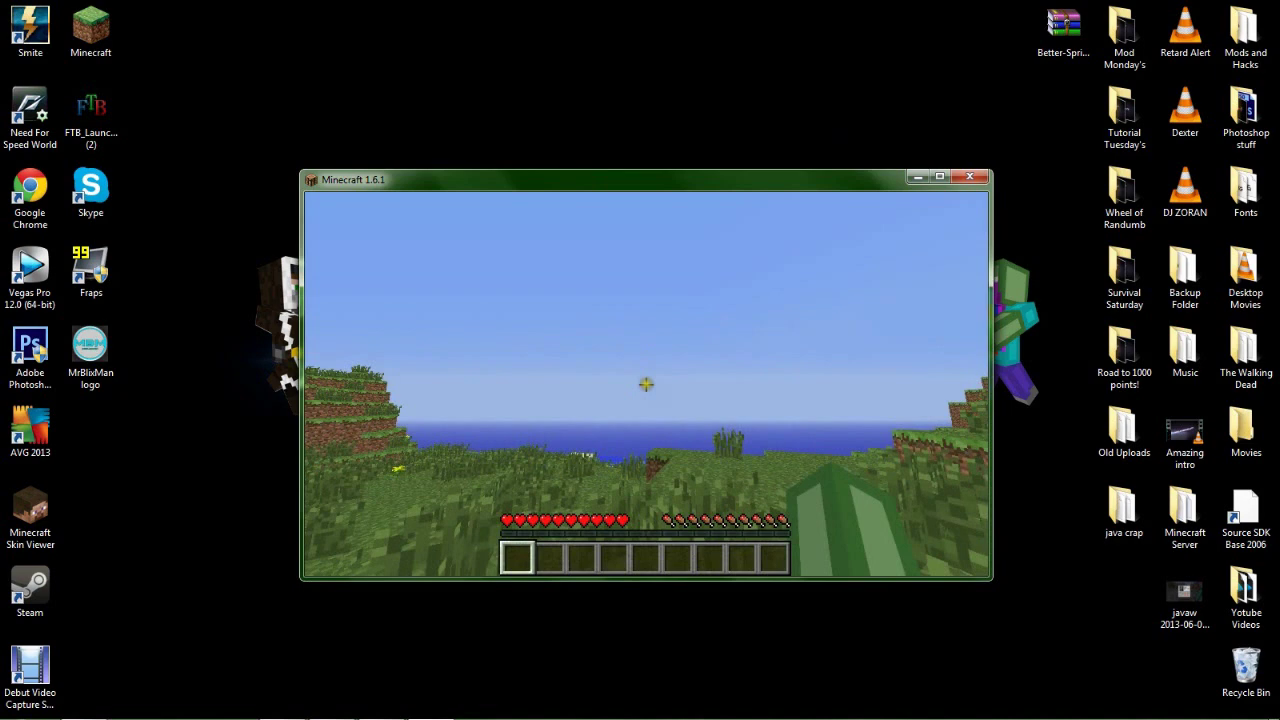
In the Better Sprinting menu, bind Sprint (hold) to Q and keep Run in all directions on.
key("o")
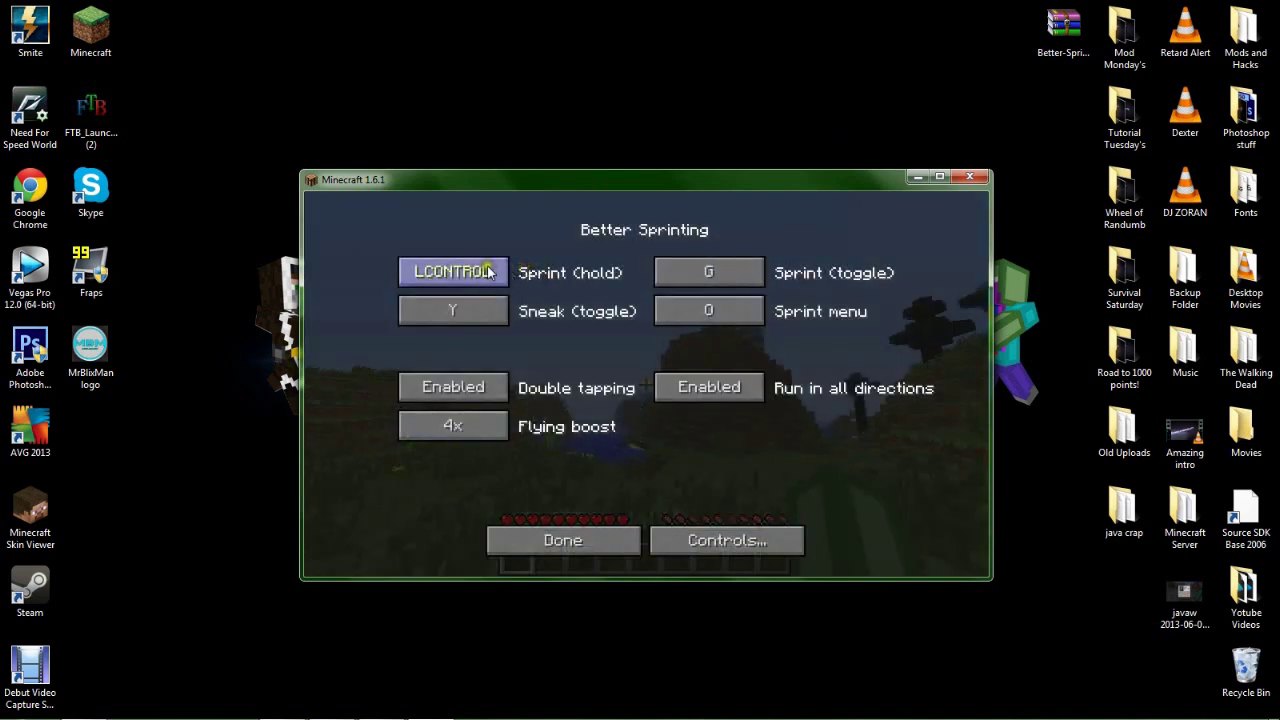
left_click(490, 272)
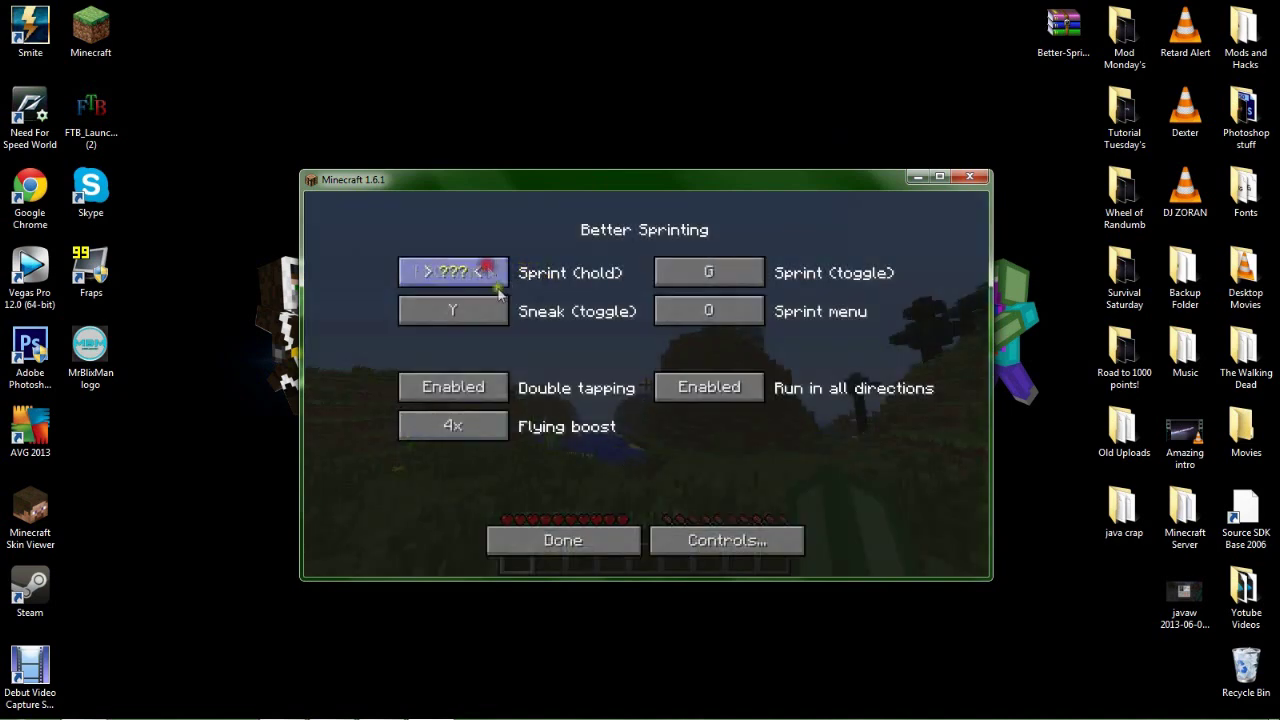
key("q")
left_click(750, 392)
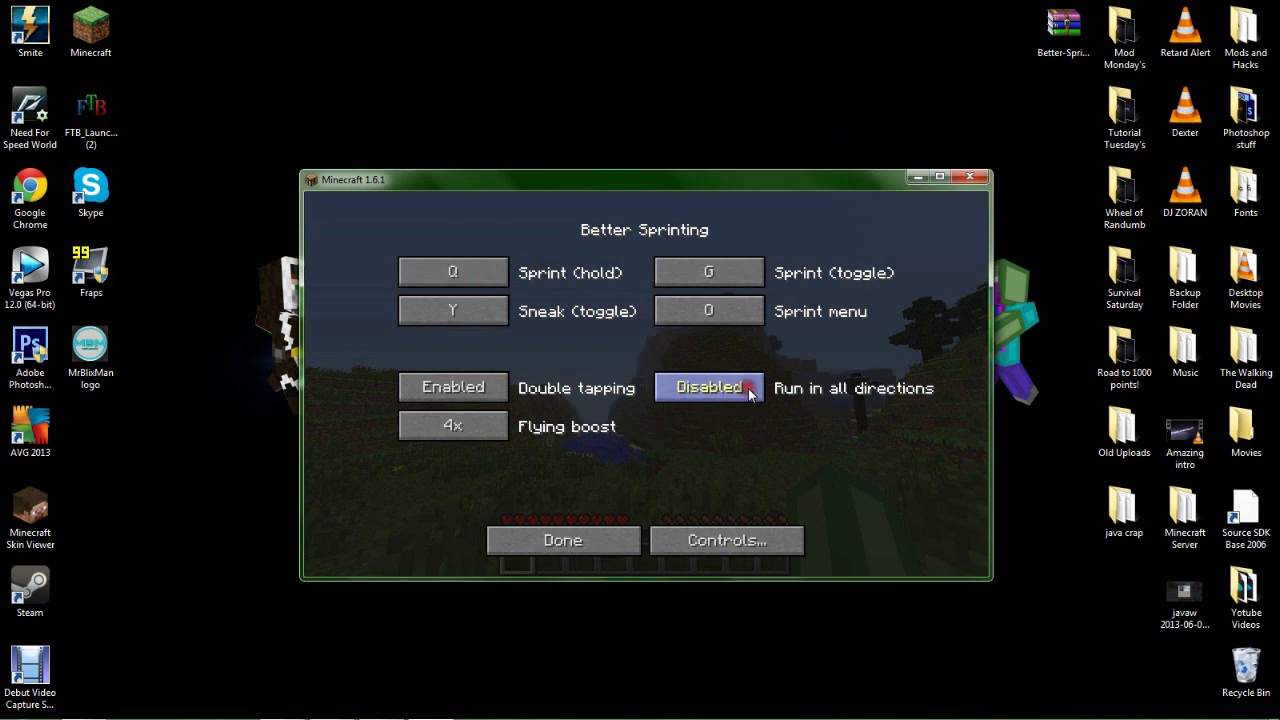
left_click(748, 390)
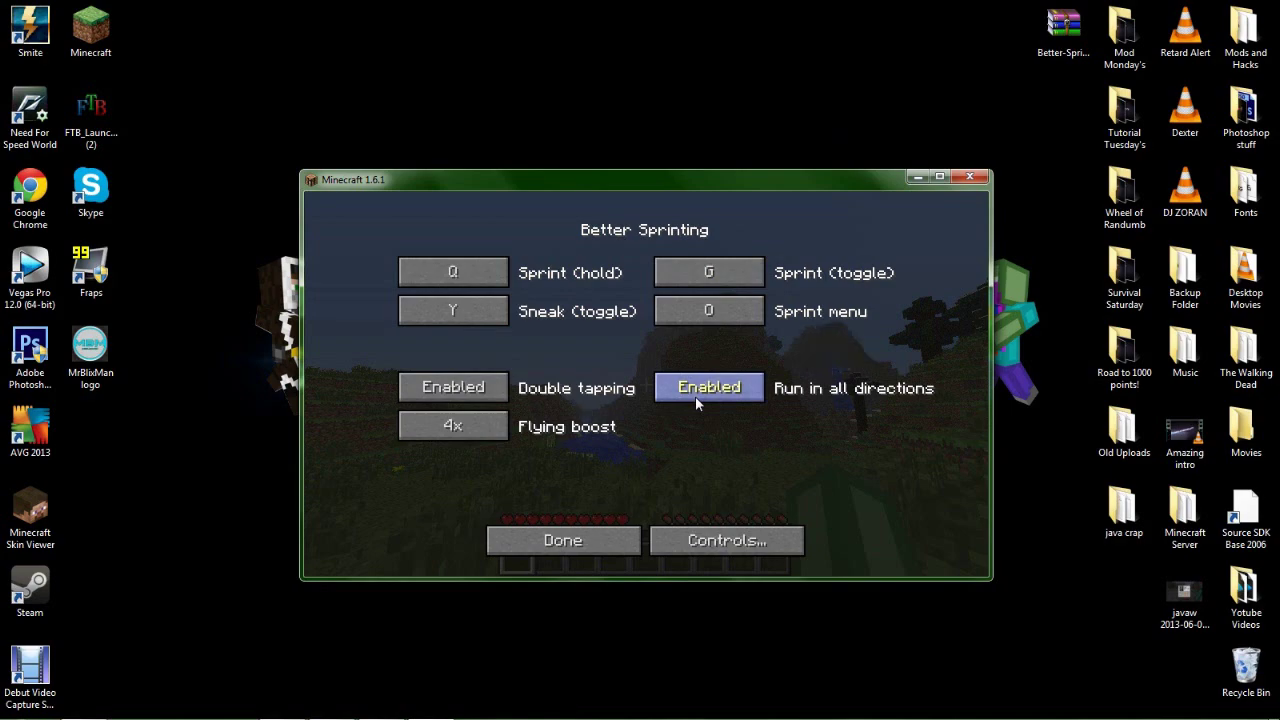
left_click(575, 540)
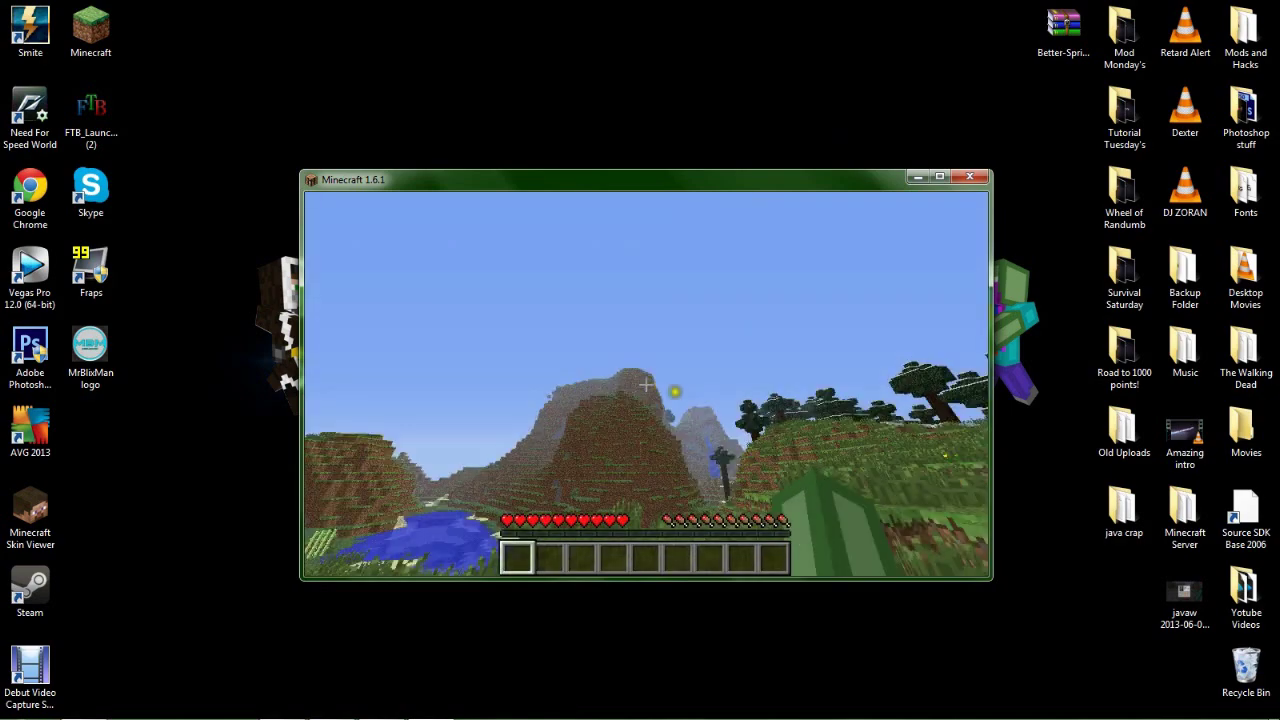
Save and quit the Example world, then close Minecraft.
key("Escape")
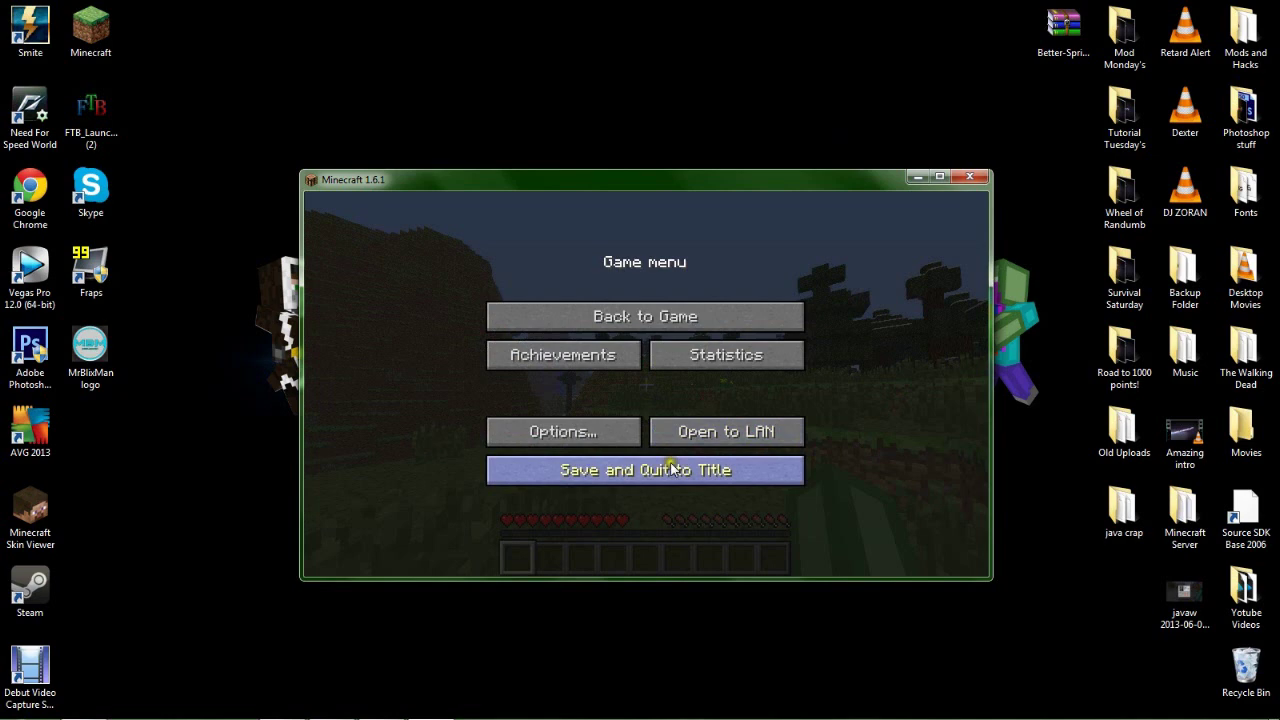
left_click(671, 549)
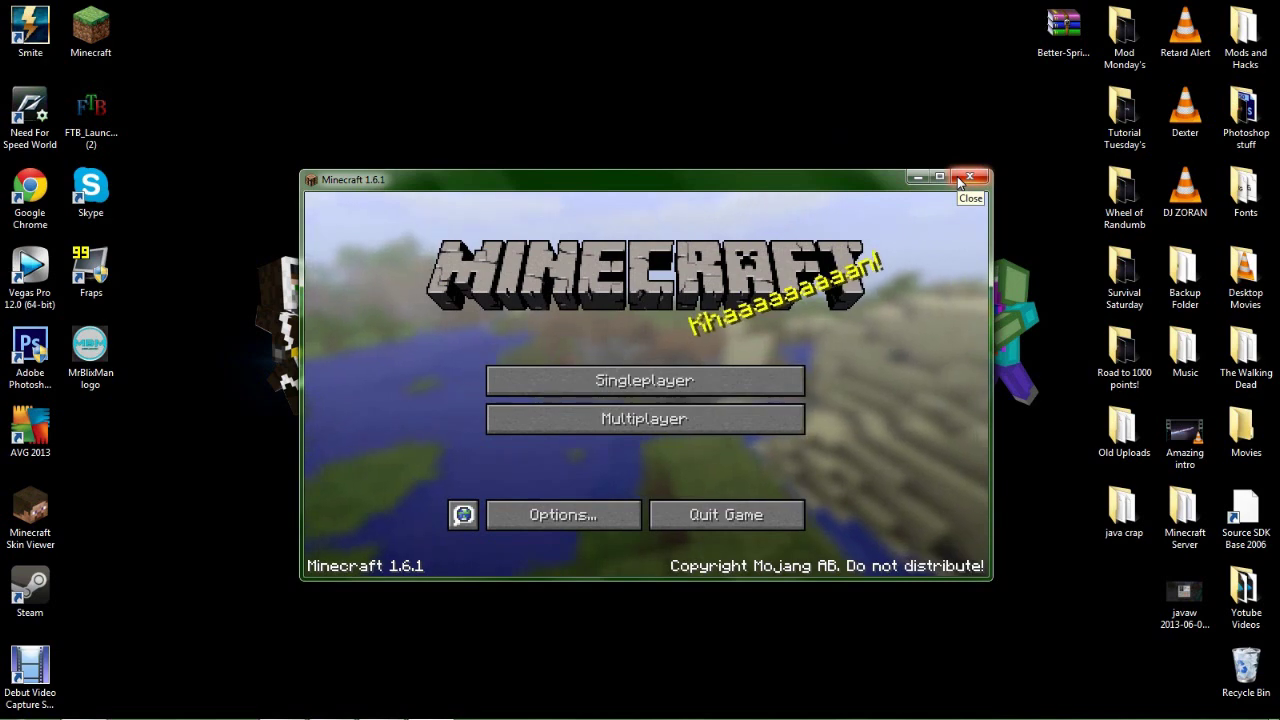
left_click(957, 177)
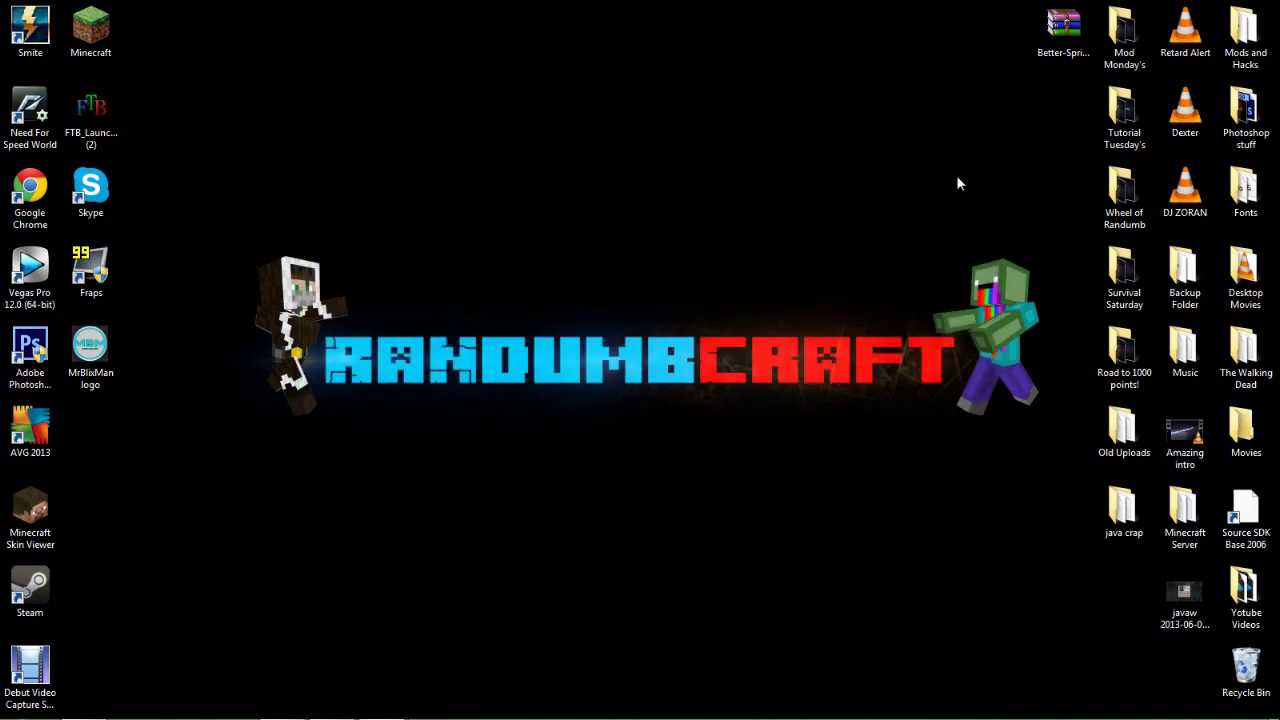